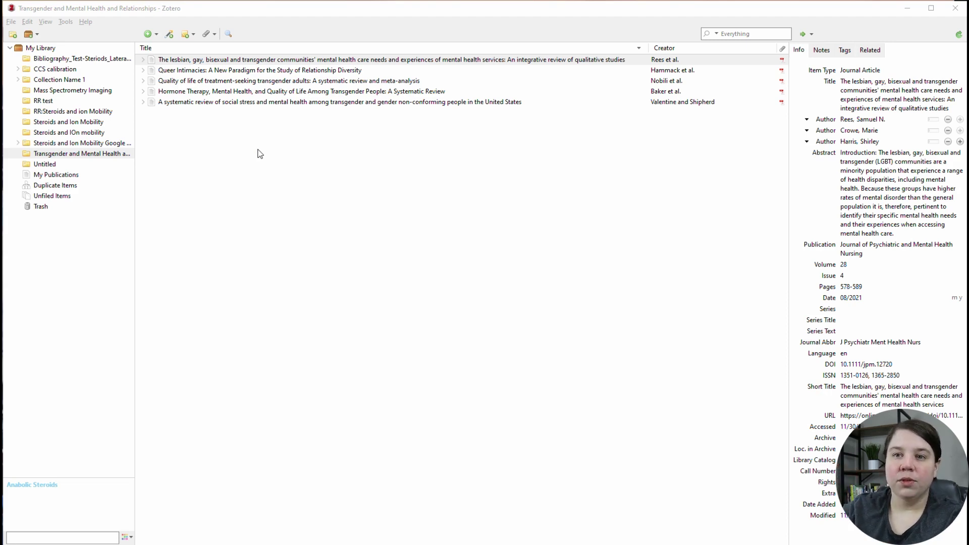
# Step: Open the first item's LGBT mental health care review PDF in a reader tab
pyautogui.click(142, 60)
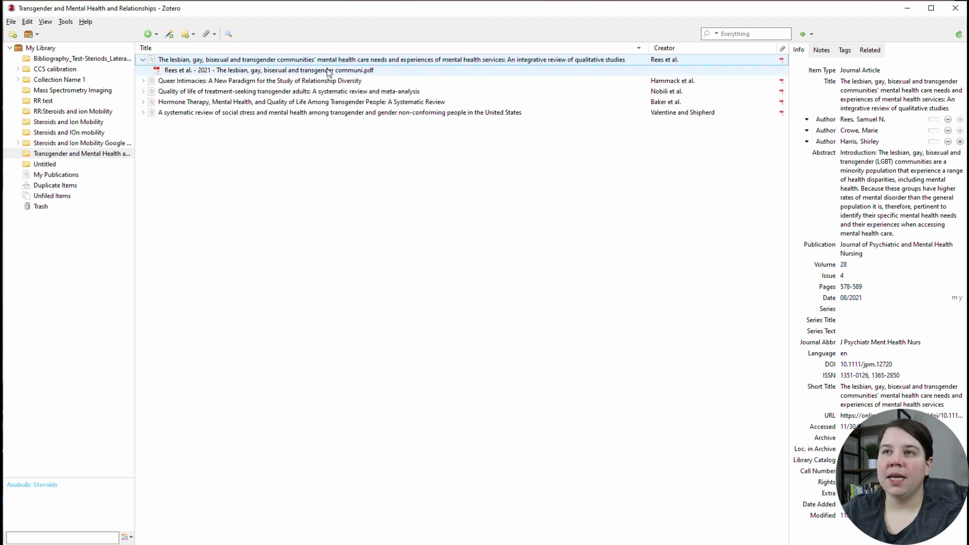
pyautogui.doubleClick(278, 72)
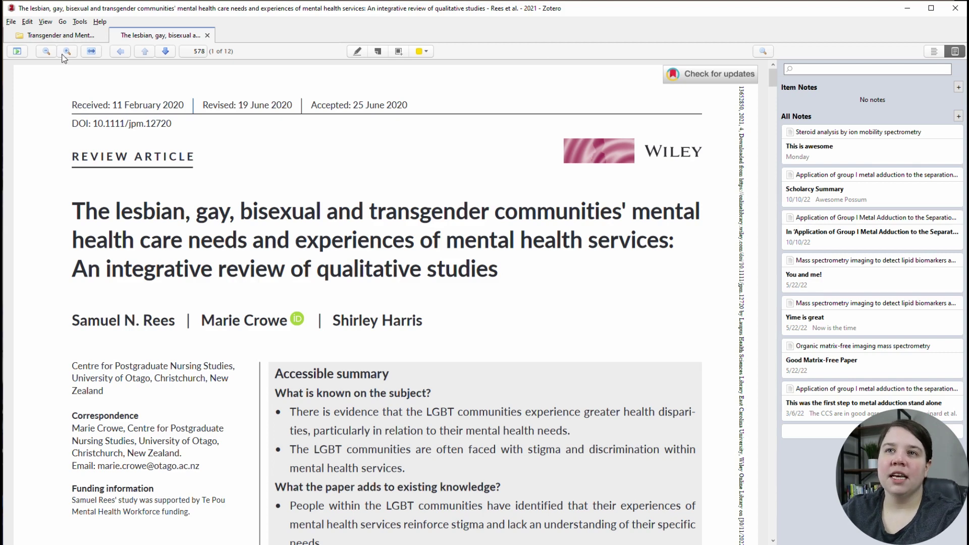
pyautogui.click(92, 52)
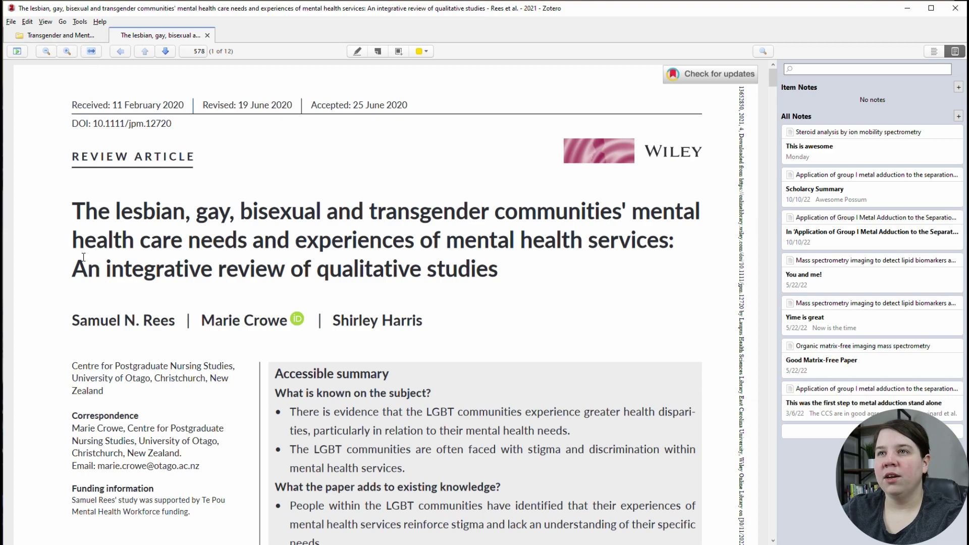
pyautogui.click(167, 52)
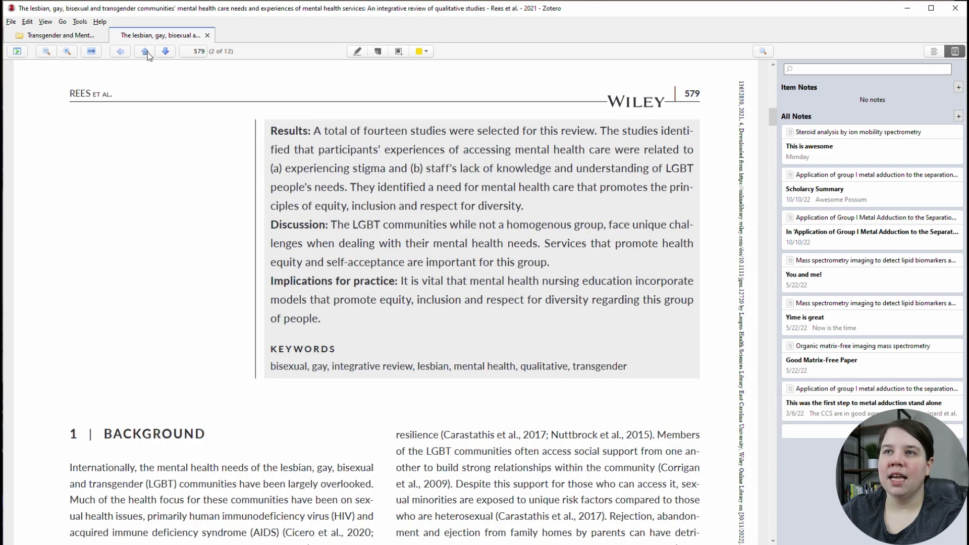
pyautogui.click(146, 51)
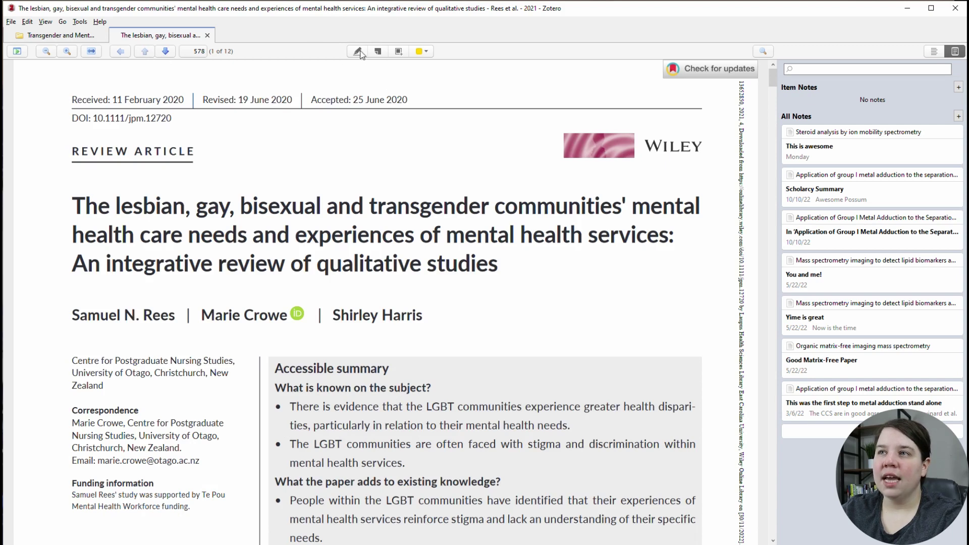
pyautogui.click(426, 52)
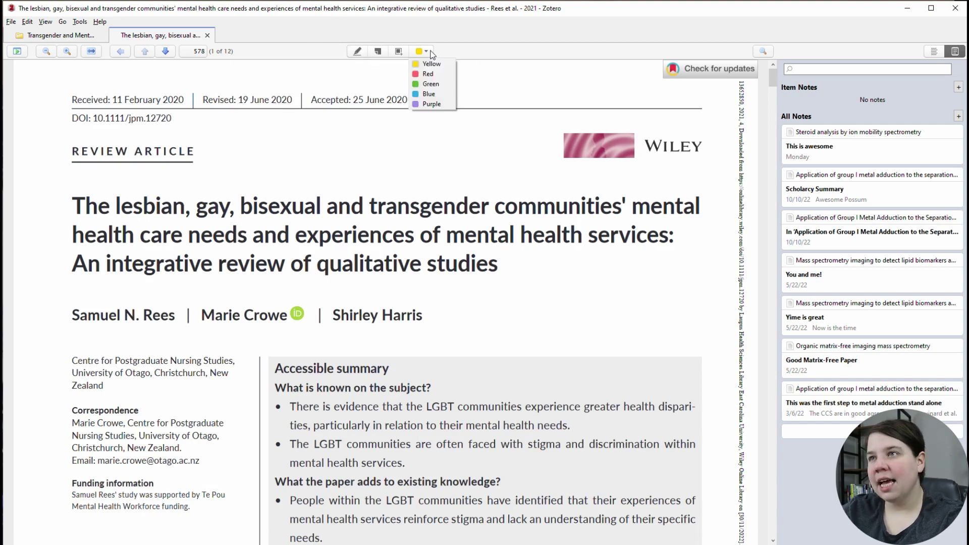
pyautogui.click(477, 54)
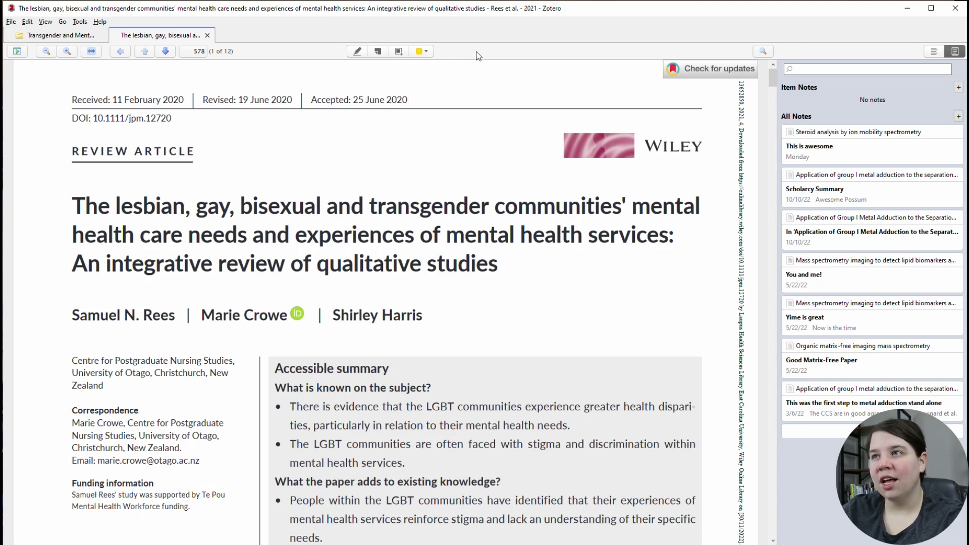
# Step: Draw an area annotation around the two 'What is known' summary bullets on page 578
pyautogui.click(399, 52)
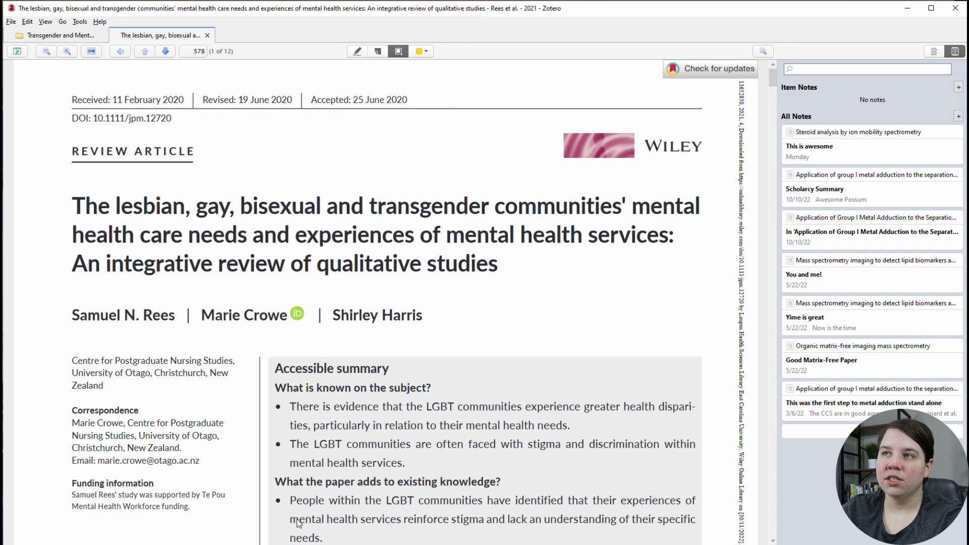
pyautogui.moveTo(273, 399)
pyautogui.mouseDown()
pyautogui.moveTo(322, 463)
pyautogui.moveTo(717, 486)
pyautogui.moveTo(701, 470)
pyautogui.mouseUp()
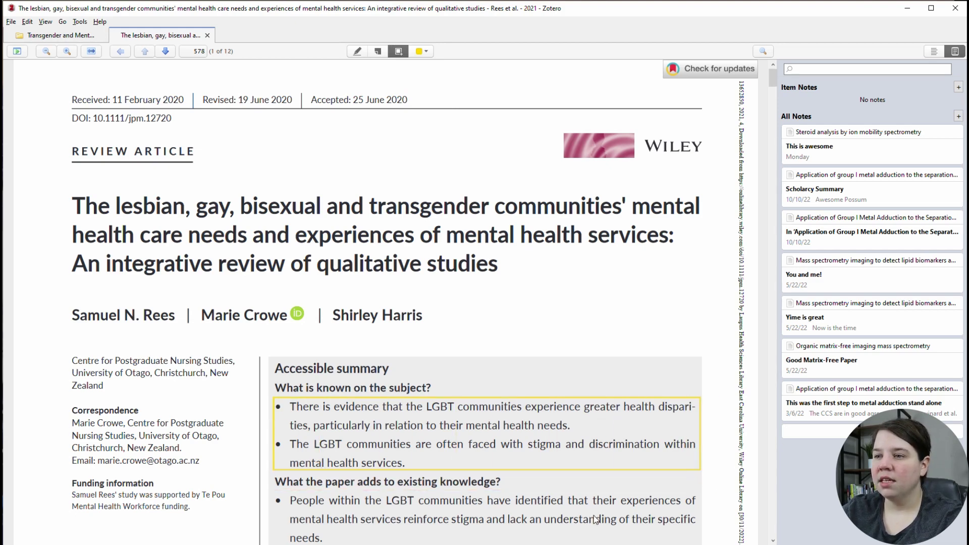
pyautogui.scroll(-3, 548, 338)
# Step: Delete that area annotation through its options menu
pyautogui.click(501, 241)
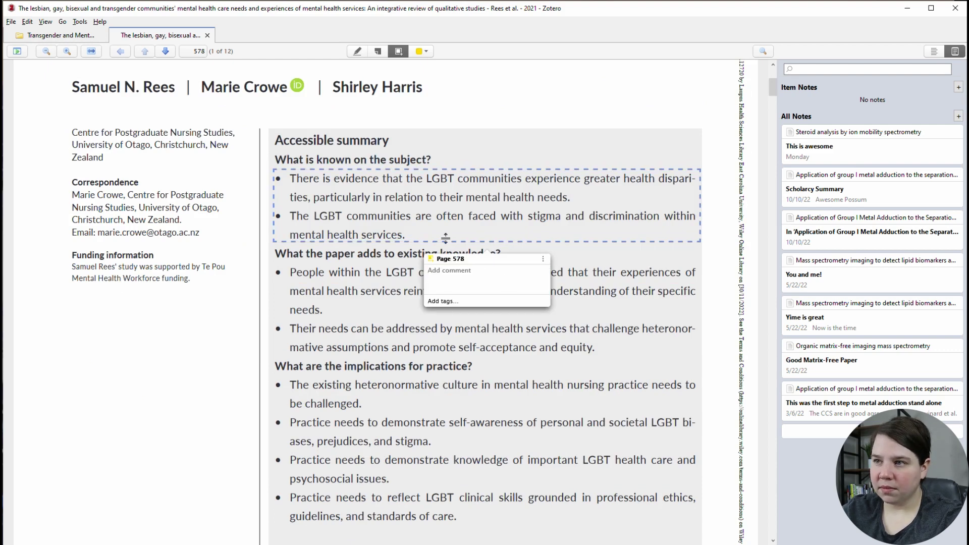
pyautogui.click(292, 272)
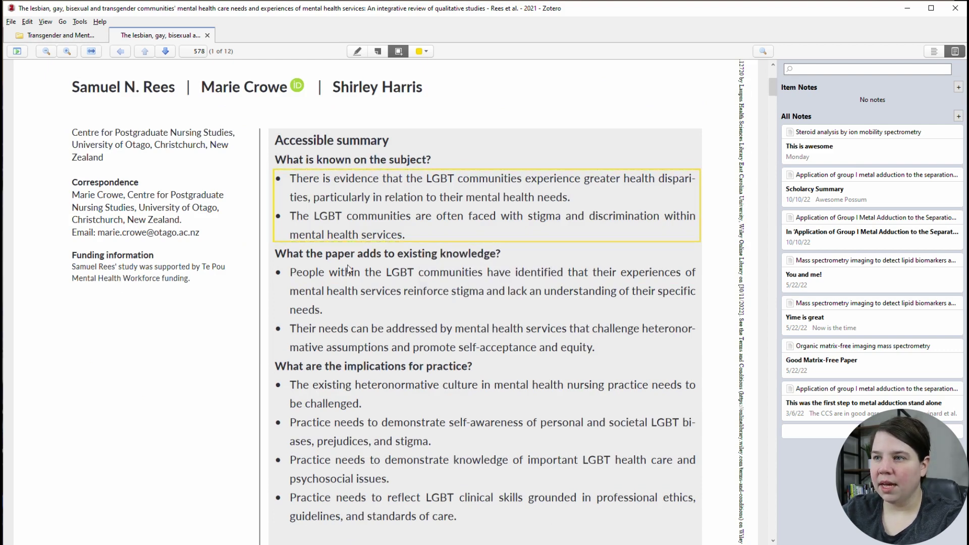
pyautogui.click(403, 230)
pyautogui.click(542, 259)
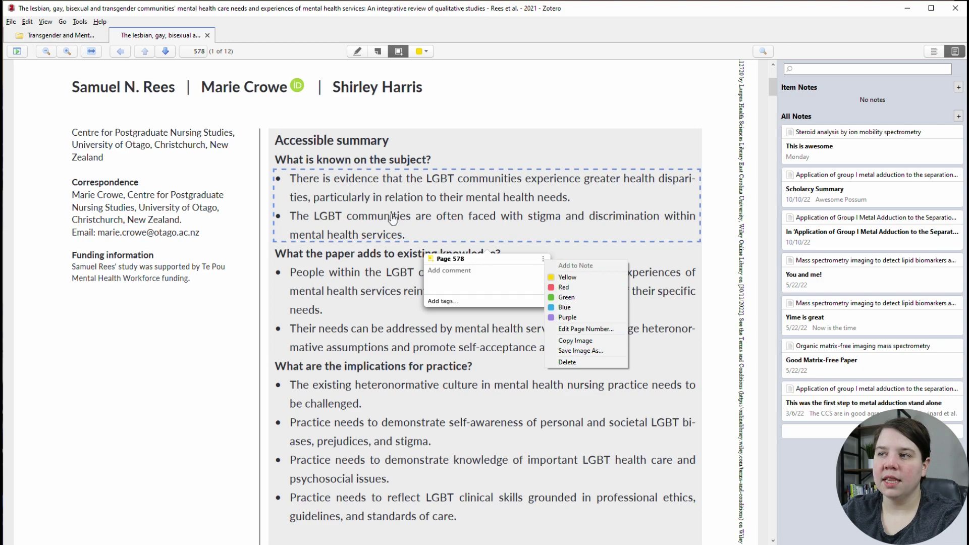
pyautogui.click(569, 363)
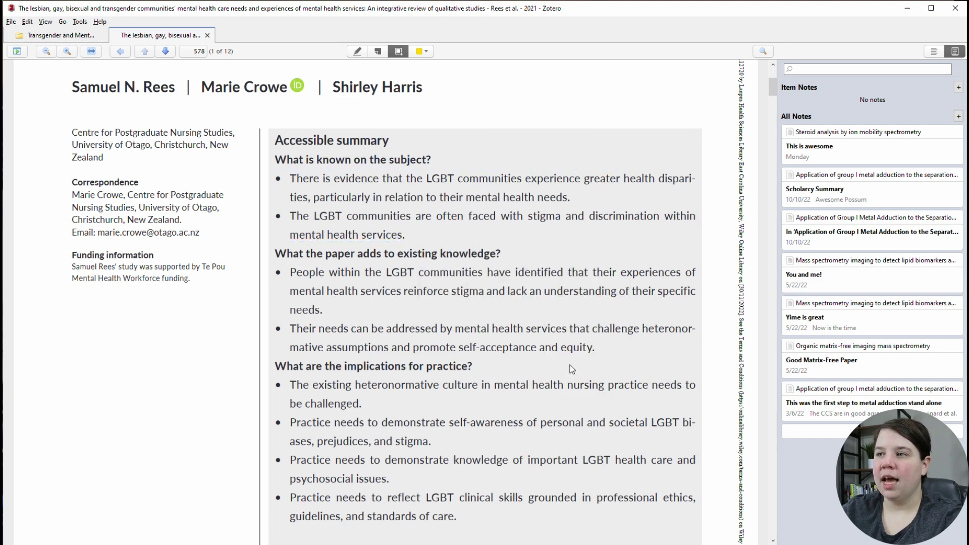
# Step: Turn off Select Area so page 578 is back in normal reading mode
pyautogui.scroll(5, 549, 380)
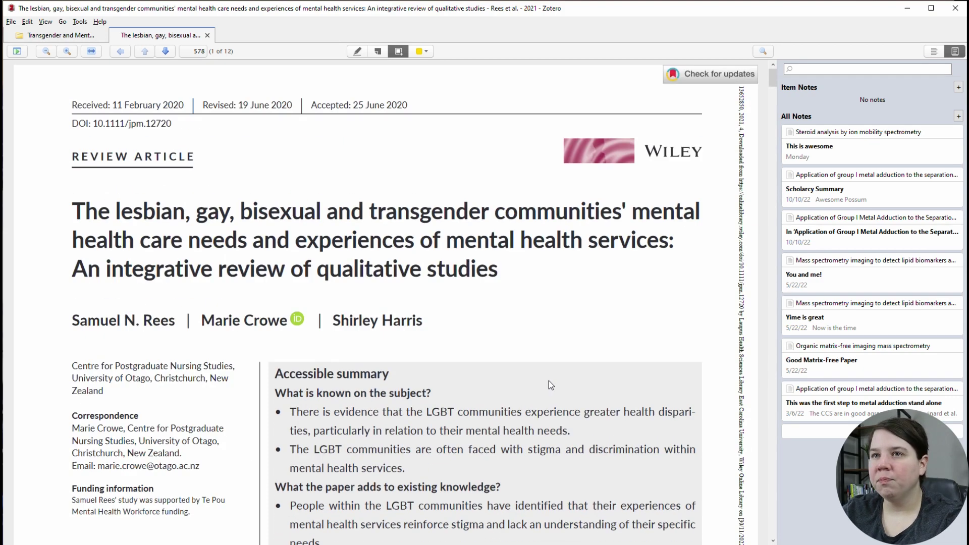
pyautogui.scroll(-2, 535, 289)
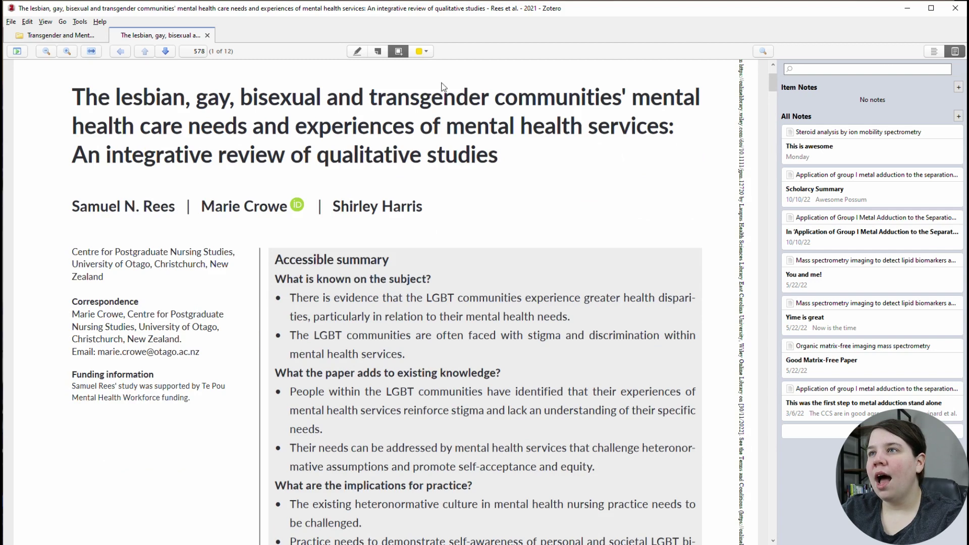
pyautogui.click(398, 51)
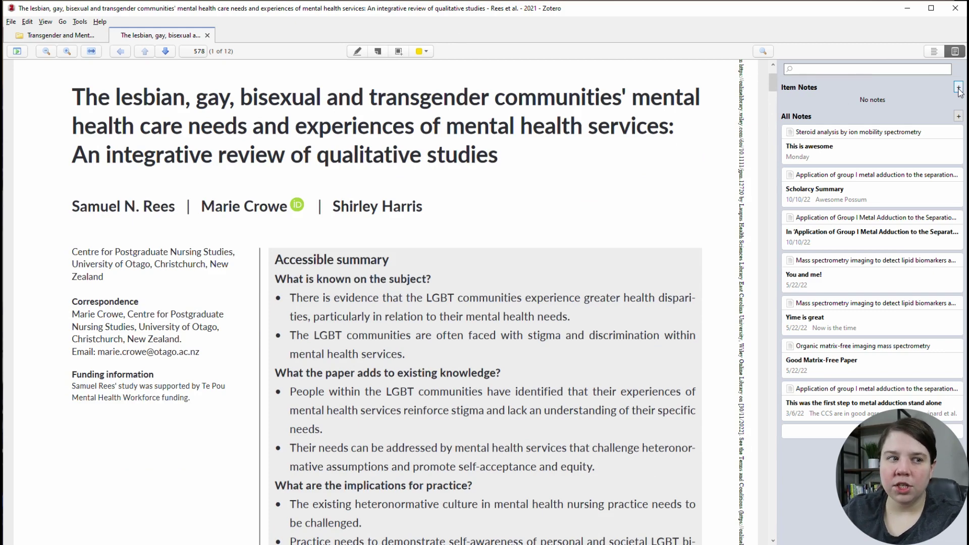
pyautogui.scroll(-5, 609, 263)
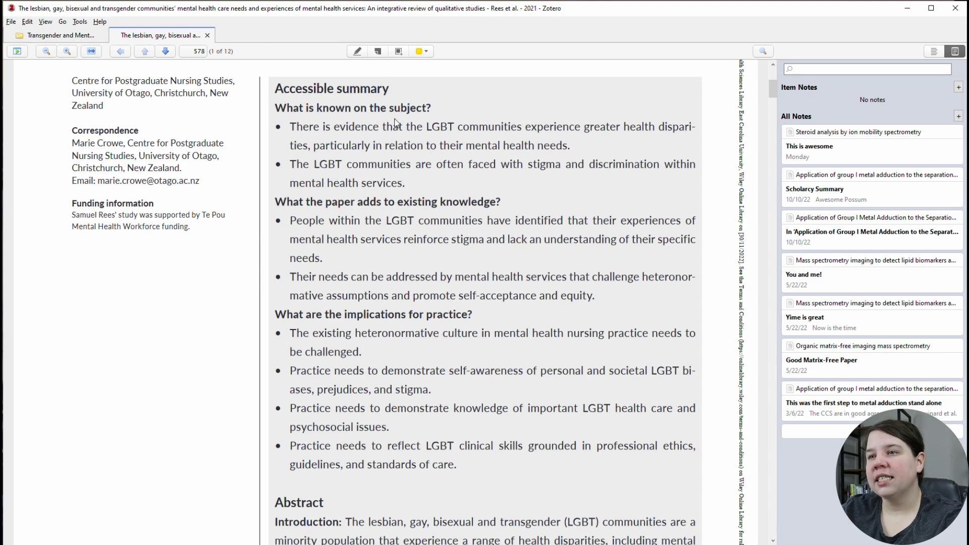
pyautogui.scroll(-10, 433, 303)
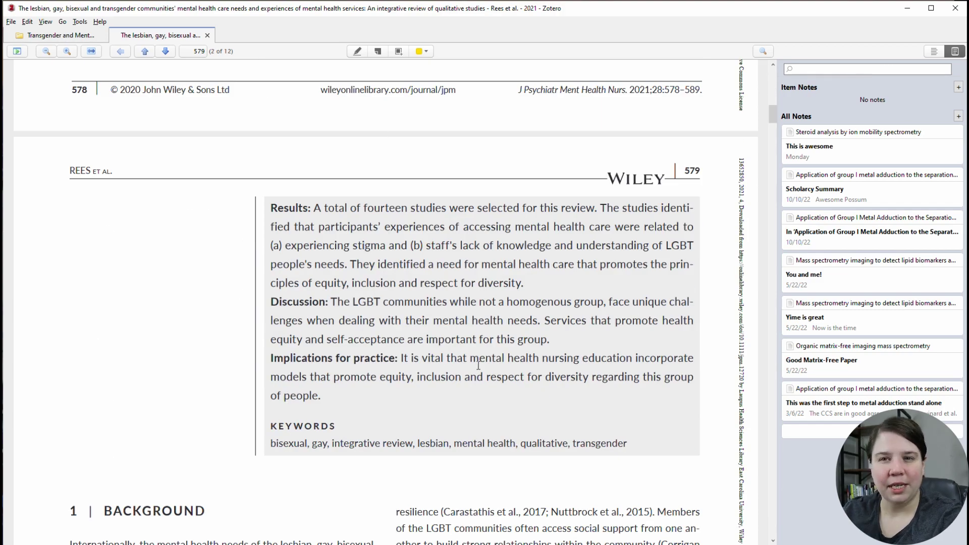
pyautogui.scroll(10, 479, 365)
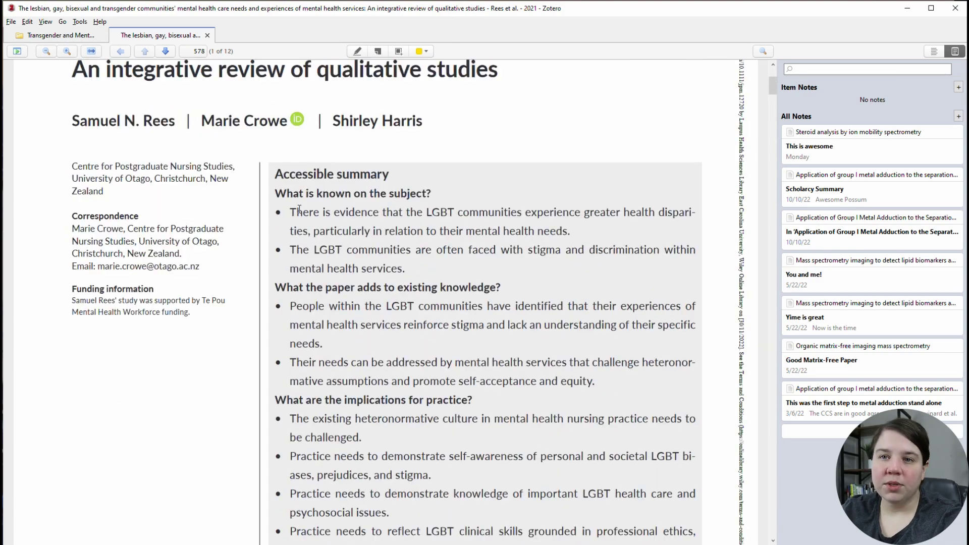
pyautogui.scroll(4, 295, 215)
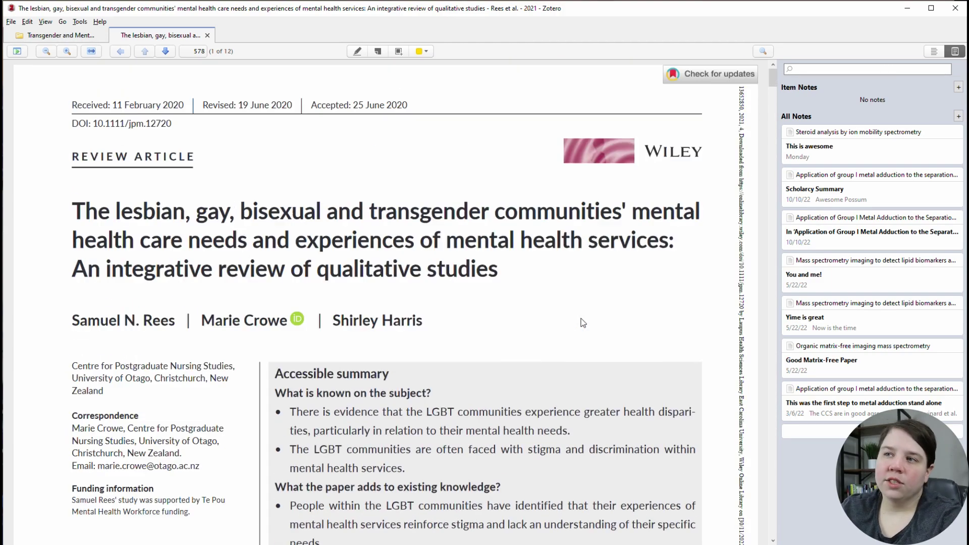
pyautogui.scroll(-5, 580, 319)
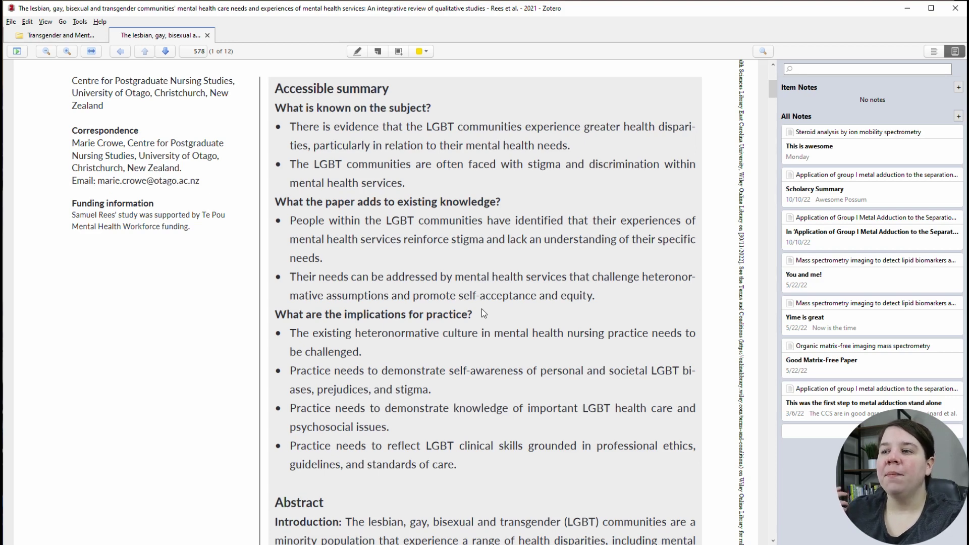
pyautogui.scroll(-3, 442, 253)
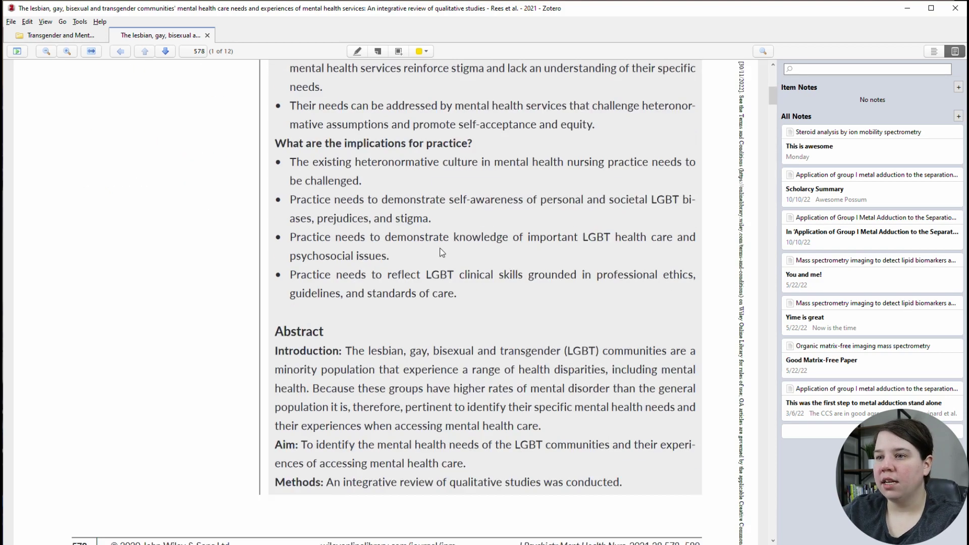
pyautogui.scroll(-1, 445, 239)
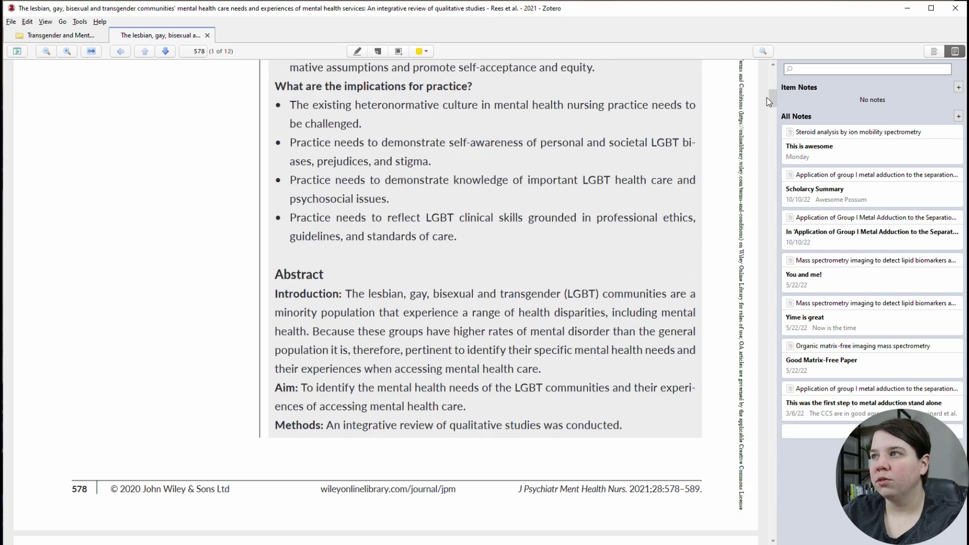
pyautogui.moveTo(771, 101); pyautogui.dragTo(773, 132)
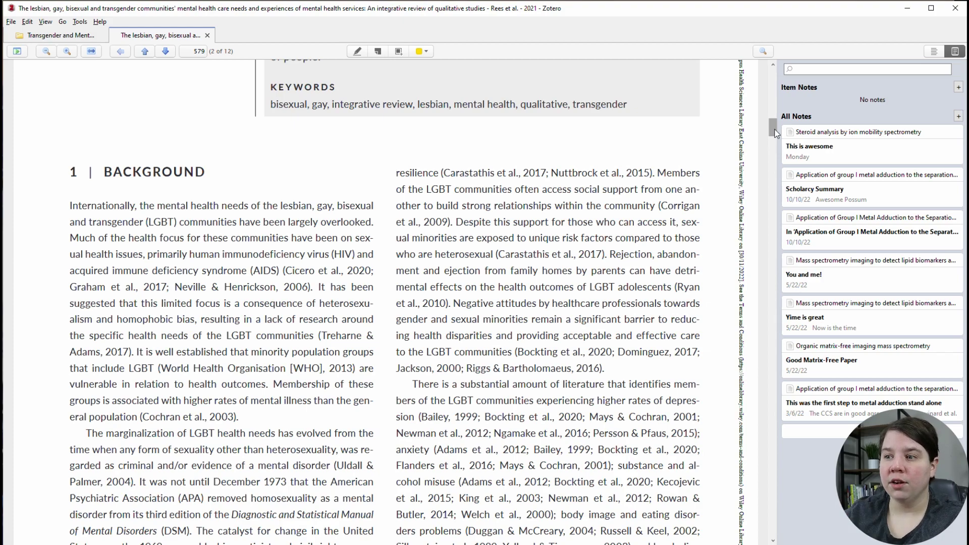
# Step: Scroll the reader back to page 579's Keywords and 1 Background section
pyautogui.moveTo(775, 133); pyautogui.dragTo(776, 176)
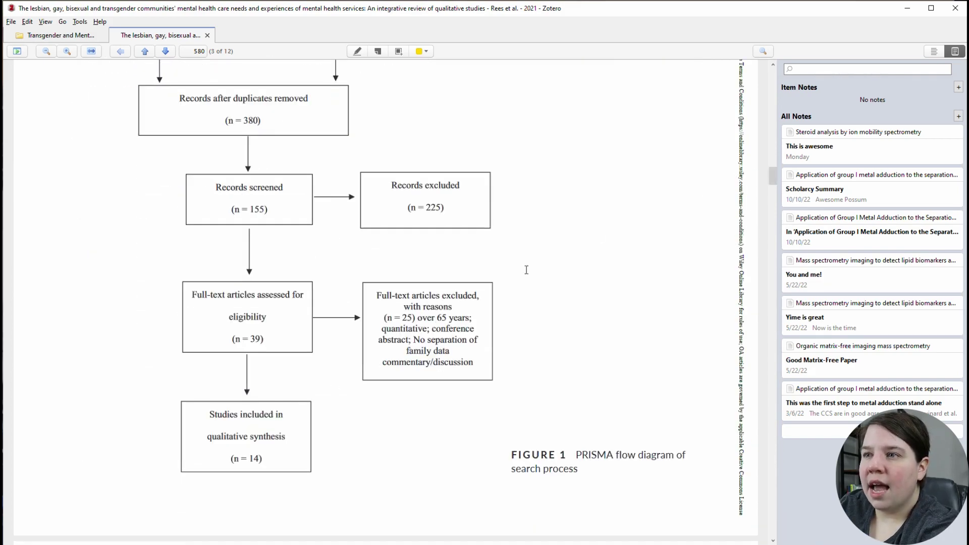
pyautogui.moveTo(774, 180); pyautogui.dragTo(769, 193)
pyautogui.scroll(-1, 771, 217)
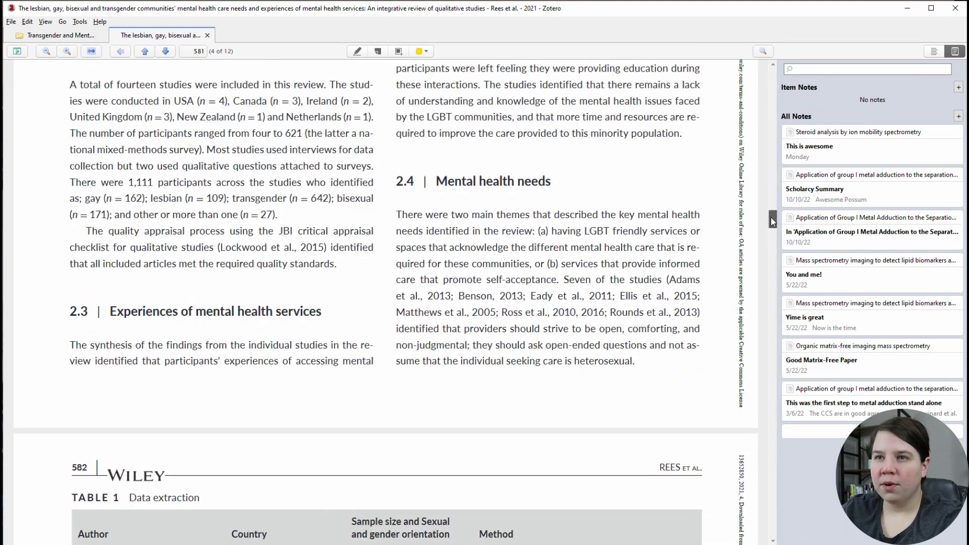
pyautogui.scroll(3, 770, 217)
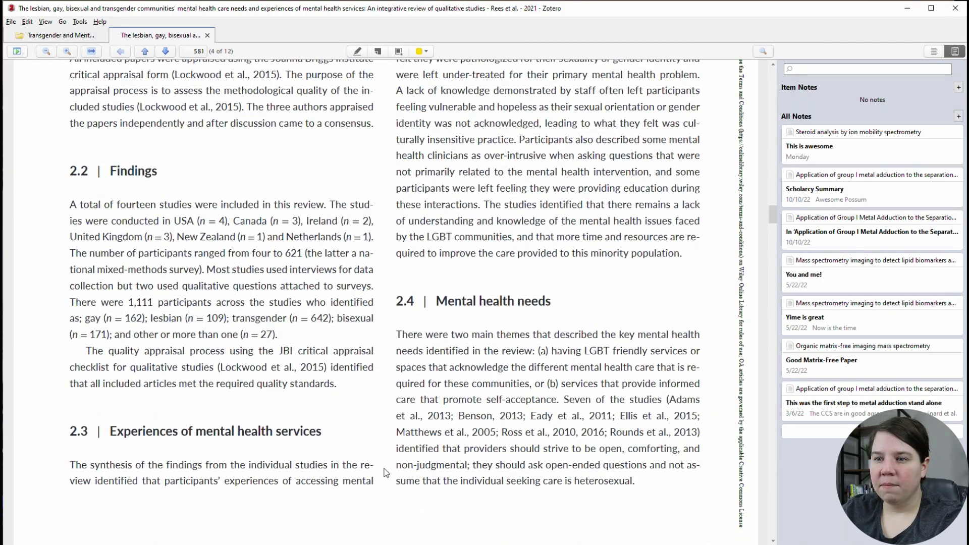
pyautogui.scroll(10, 550, 202)
pyautogui.scroll(-10, 550, 202)
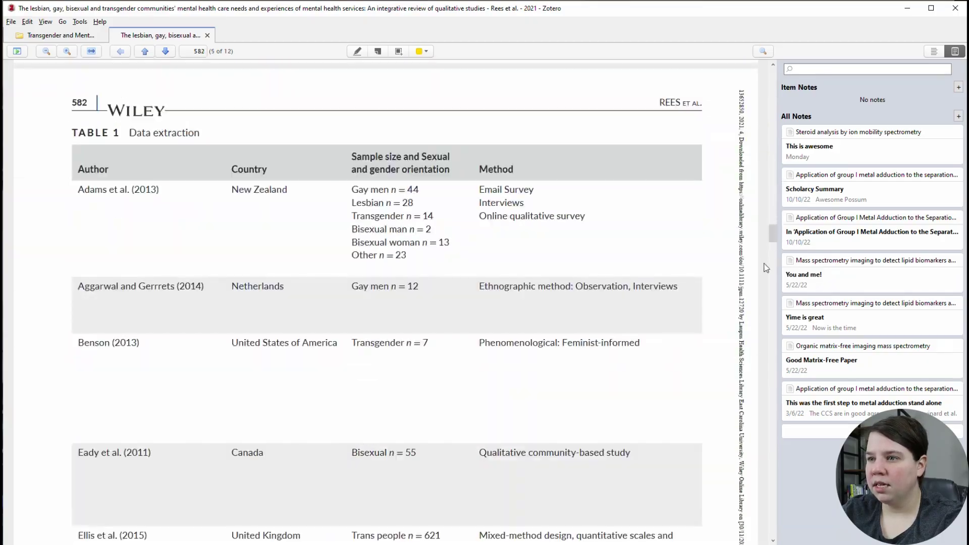
pyautogui.moveTo(772, 233); pyautogui.dragTo(771, 134)
pyautogui.scroll(5, 149, 189)
pyautogui.scroll(1, 150, 189)
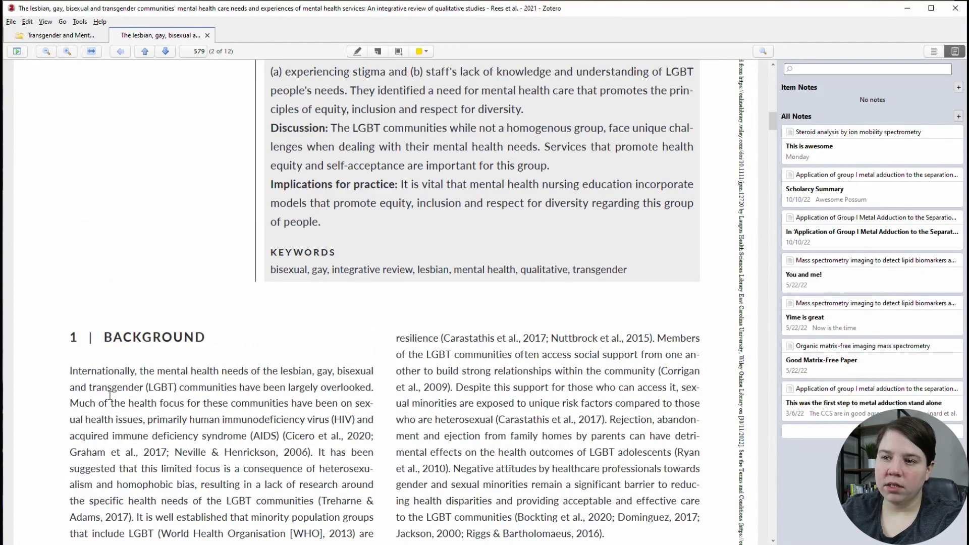
pyautogui.scroll(-3, 109, 392)
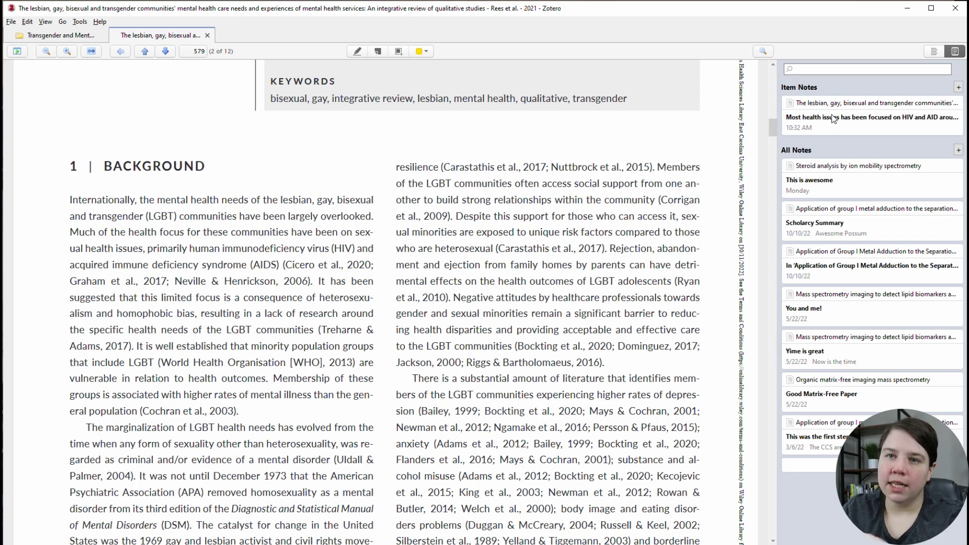
# Step: Open the criminalization sticky note beside the marginalization paragraph, then return to the library view
pyautogui.scroll(-4, 462, 208)
pyautogui.click(49, 198)
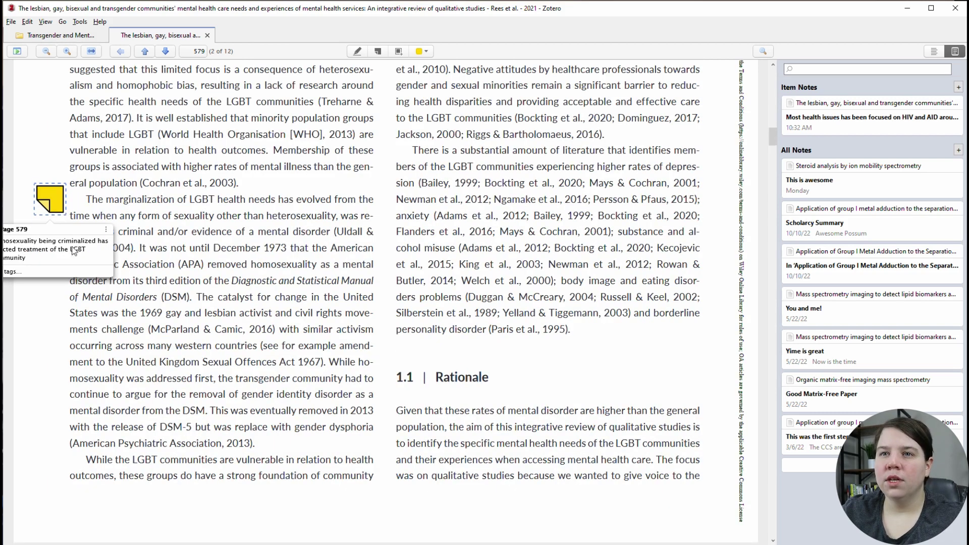
pyautogui.click(88, 35)
pyautogui.click(741, 46)
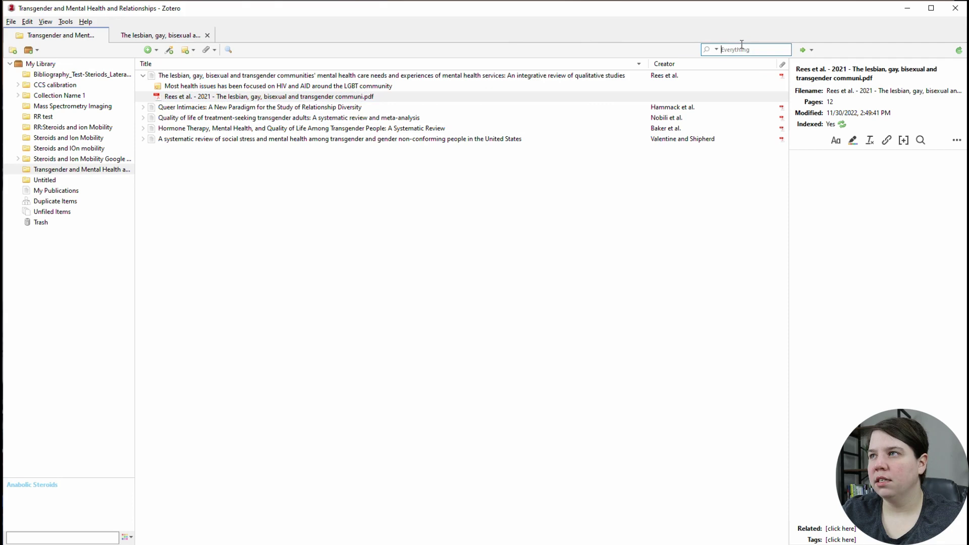
pyautogui.write('being criminalized')
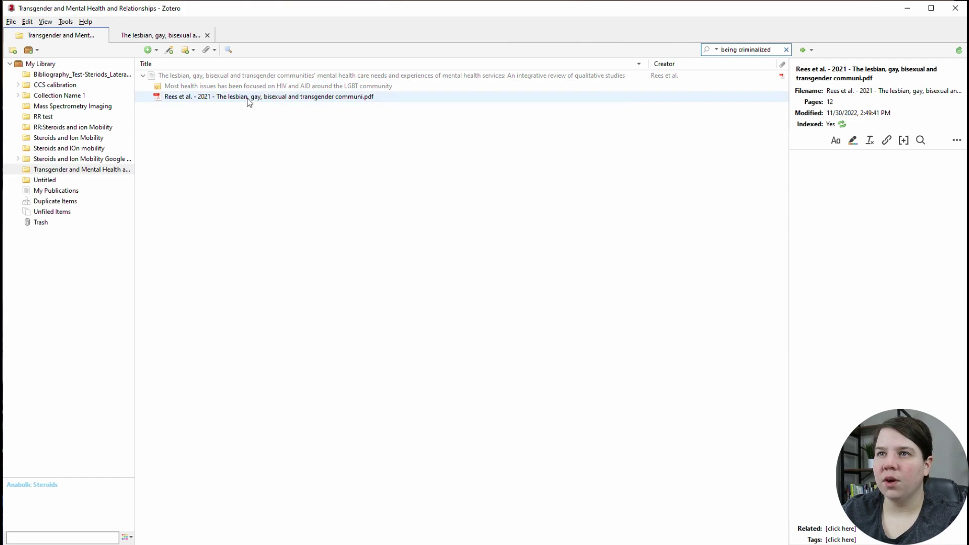
pyautogui.click(161, 39)
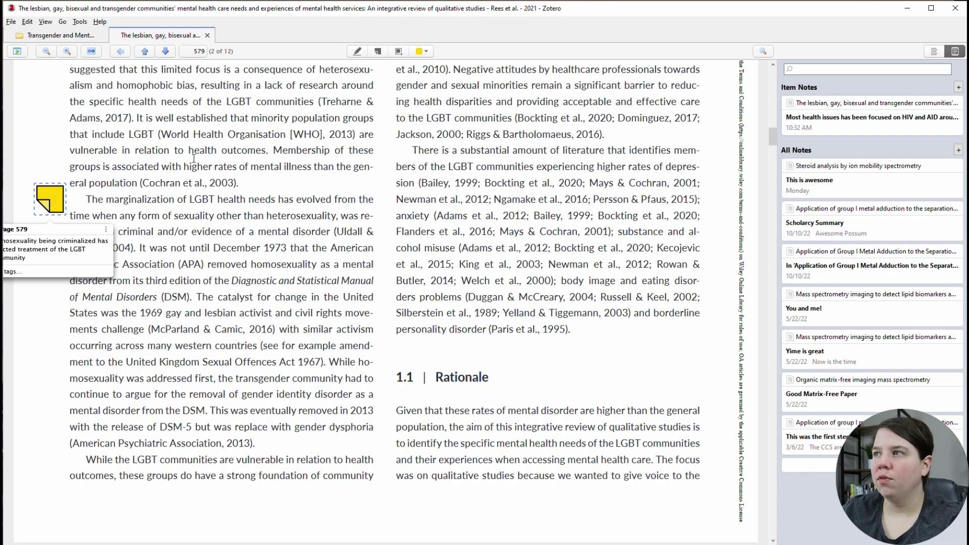
# Step: Finish and verify the sticky note on LGBT depression and anxiety rates, then scroll to page 580
pyautogui.click(46, 155)
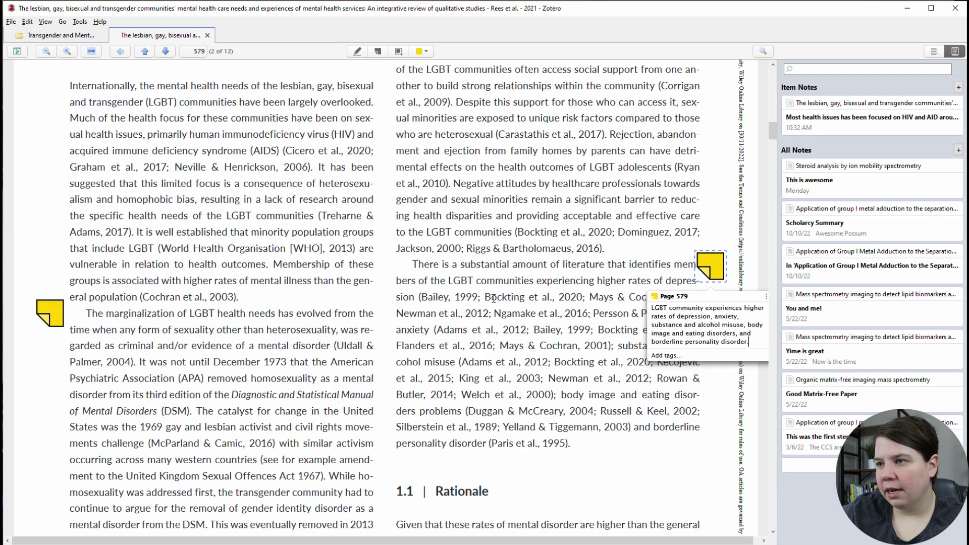
pyautogui.click(627, 462)
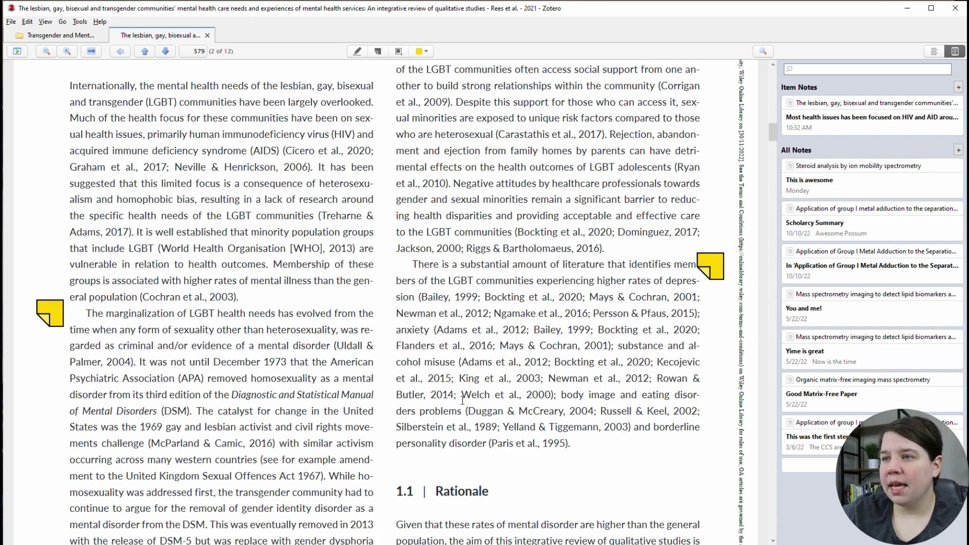
pyautogui.click(715, 275)
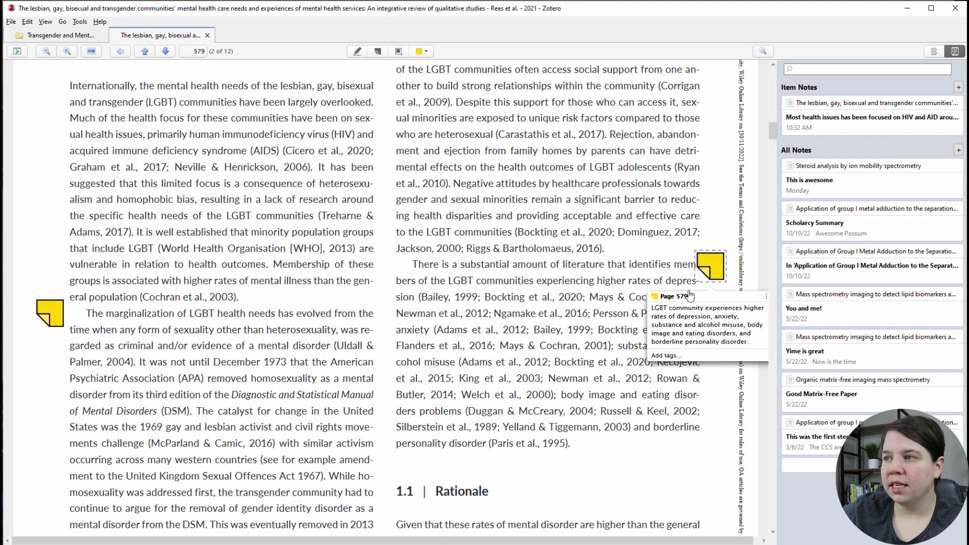
pyautogui.click(630, 446)
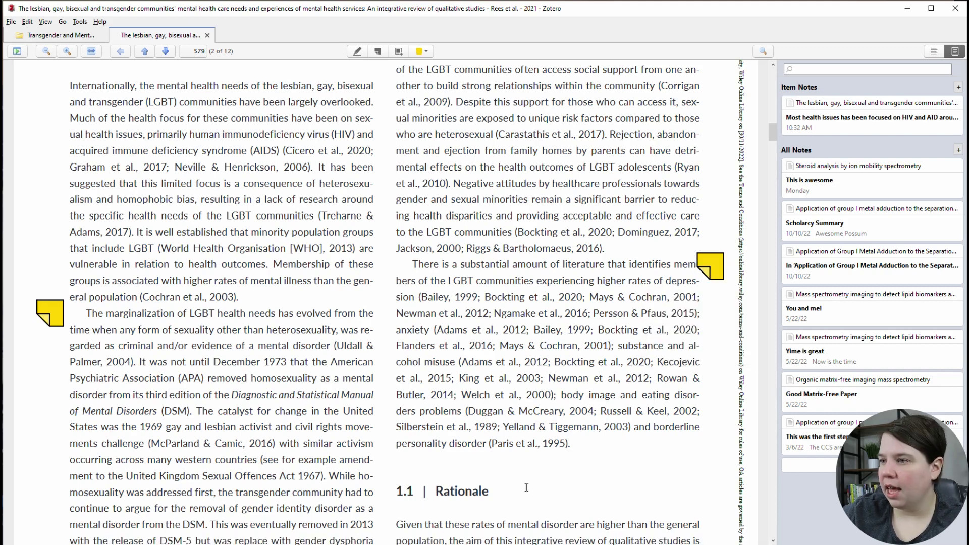
pyautogui.scroll(-5, 421, 275)
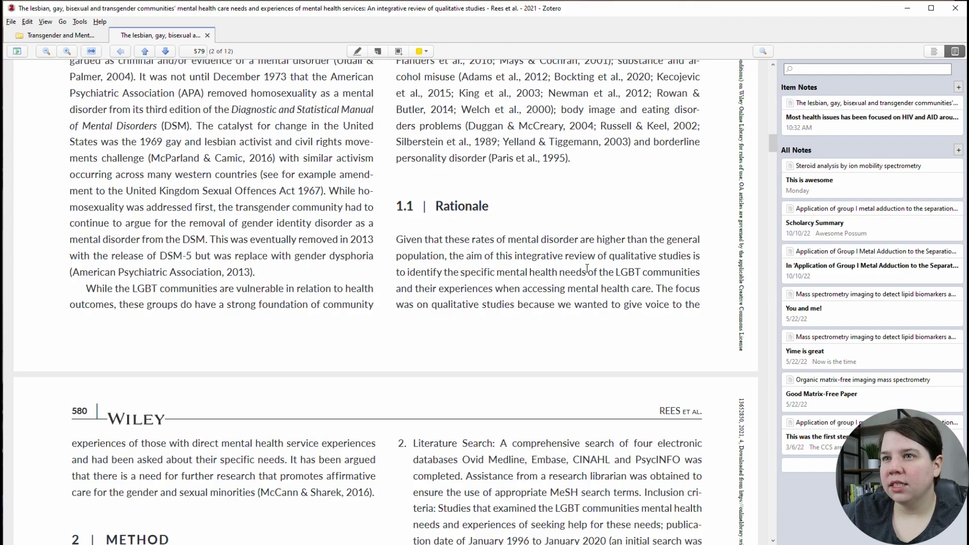
pyautogui.scroll(-7, 578, 302)
pyautogui.scroll(-18, 578, 302)
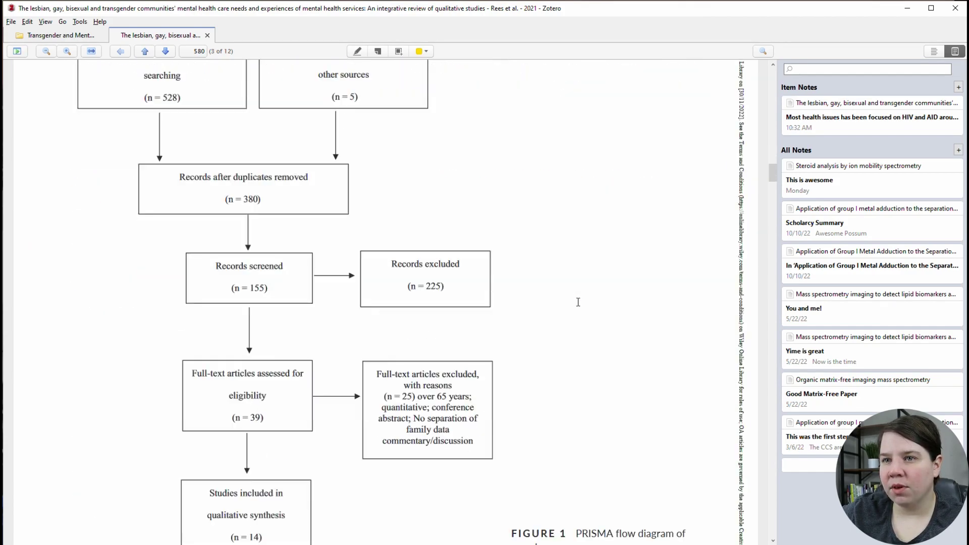
# Step: Add an item note listing two categories: experiencing stigma and staff's lack of LGBT knowledge
pyautogui.scroll(-4, 578, 302)
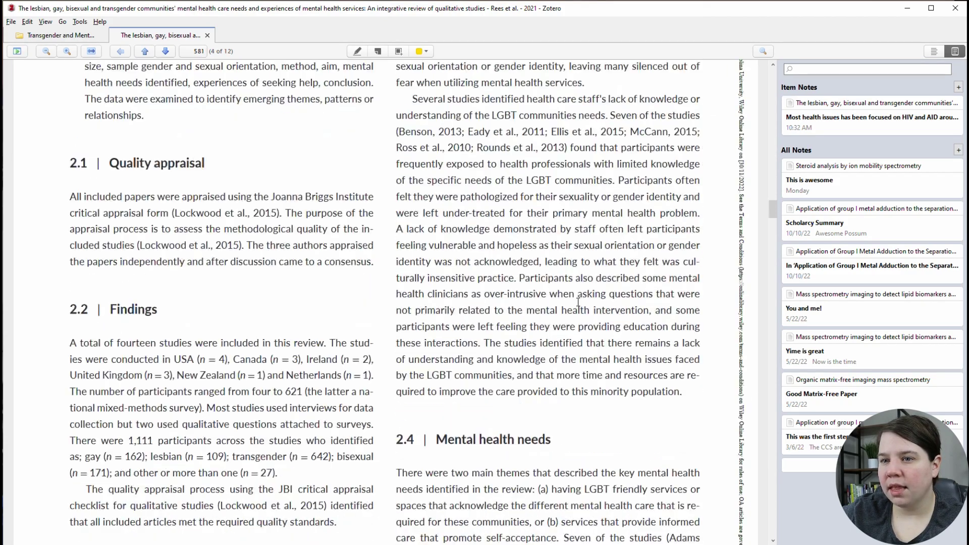
pyautogui.scroll(-4, 578, 302)
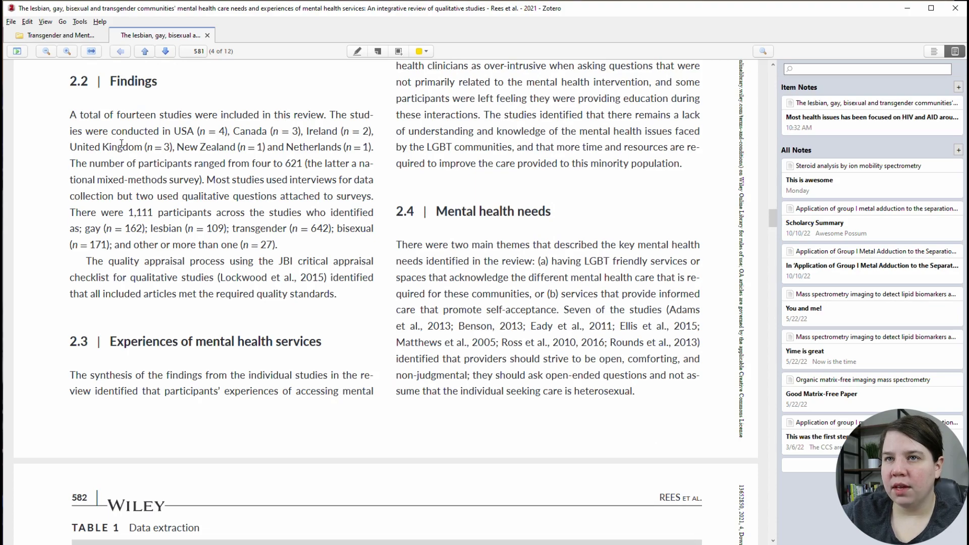
pyautogui.scroll(13, 123, 118)
pyautogui.scroll(-12, 410, 241)
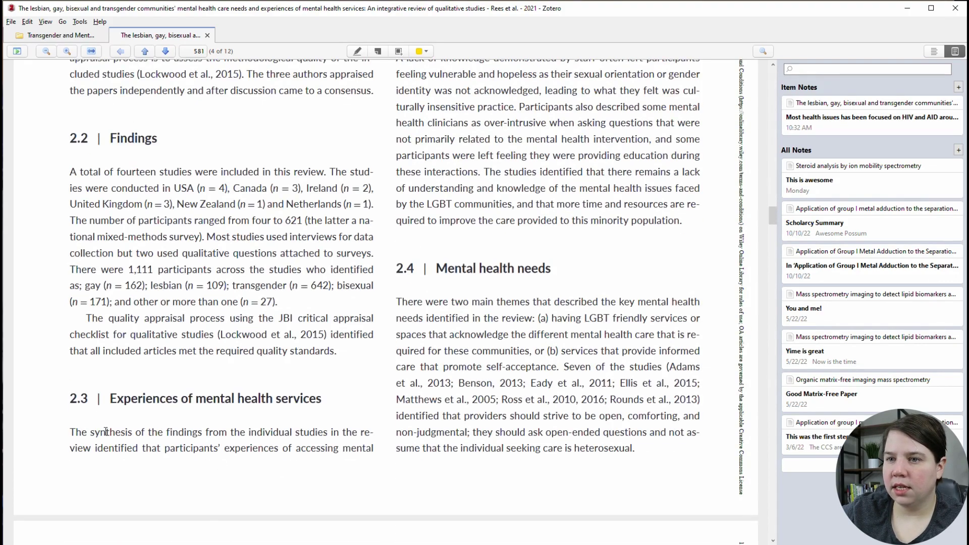
pyautogui.scroll(10, 208, 440)
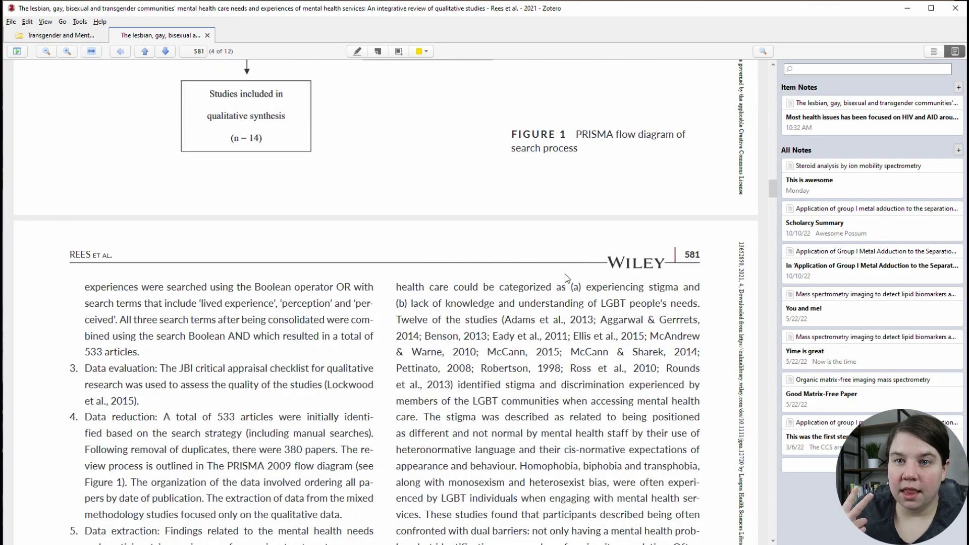
pyautogui.click(958, 87)
pyautogui.click(900, 100)
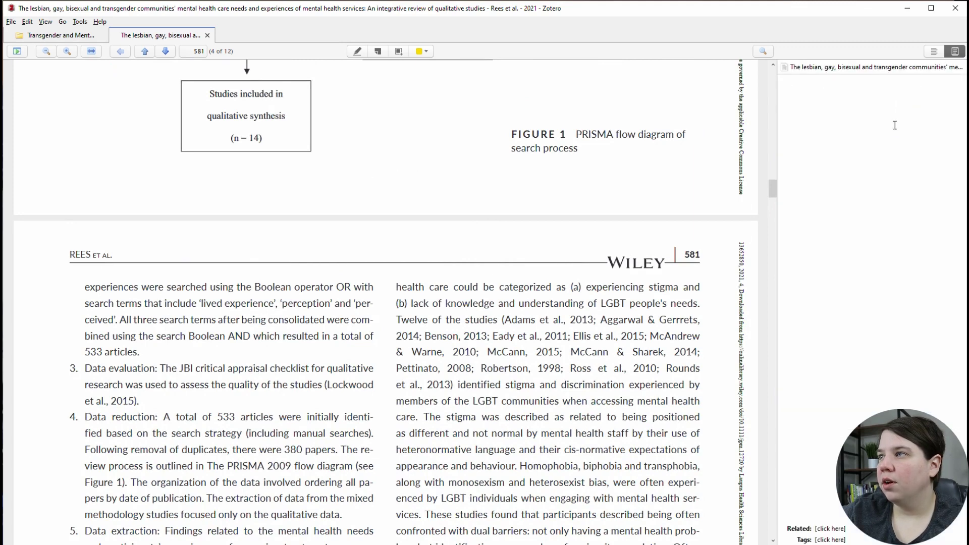
pyautogui.write("LGBT experiences with mental health care fell into two categories: 1. experiencing stigma 2. lack of knowledge and understanding of LGBT people's needs.")
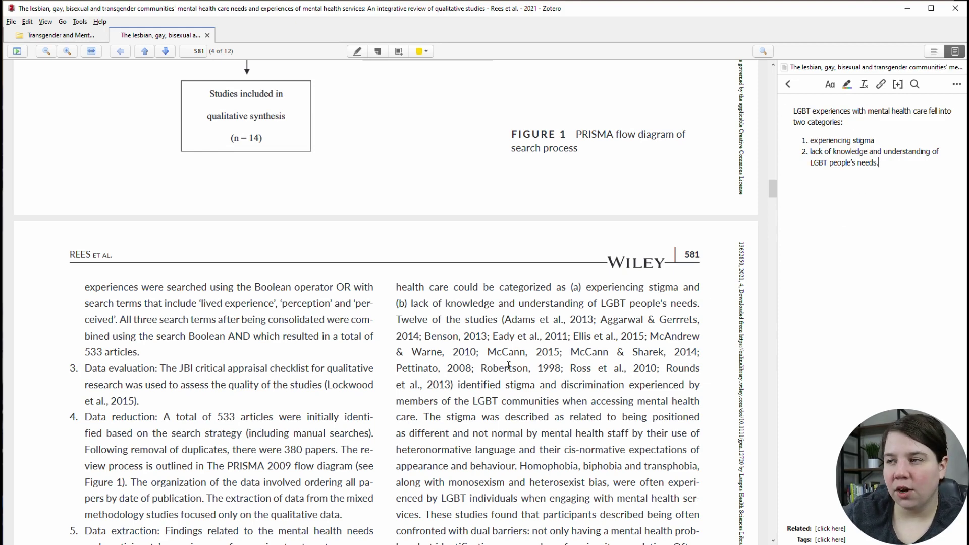
pyautogui.click(788, 85)
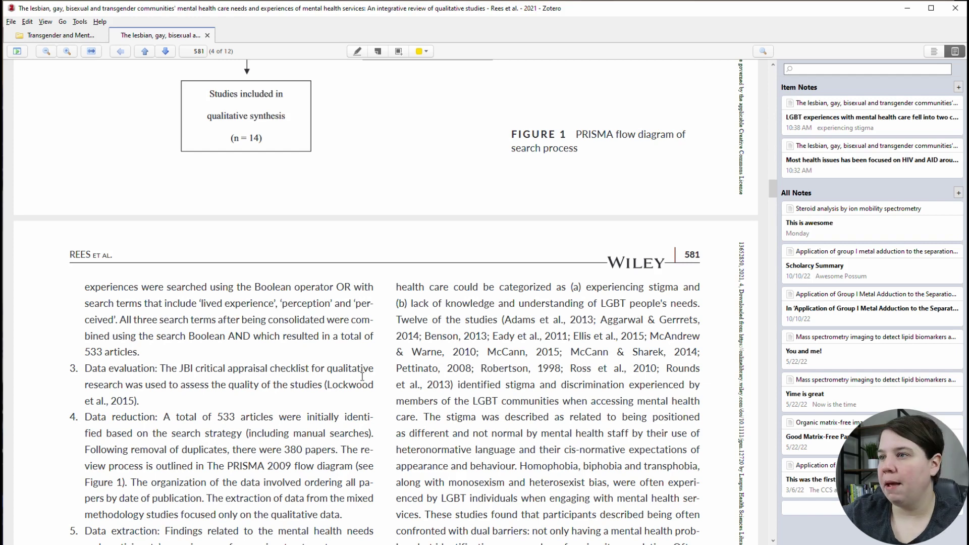
# Step: Bring the green-highlighted mistreated-and-silenced passage into view and open the Item Notes + choices
pyautogui.scroll(-3, 483, 296)
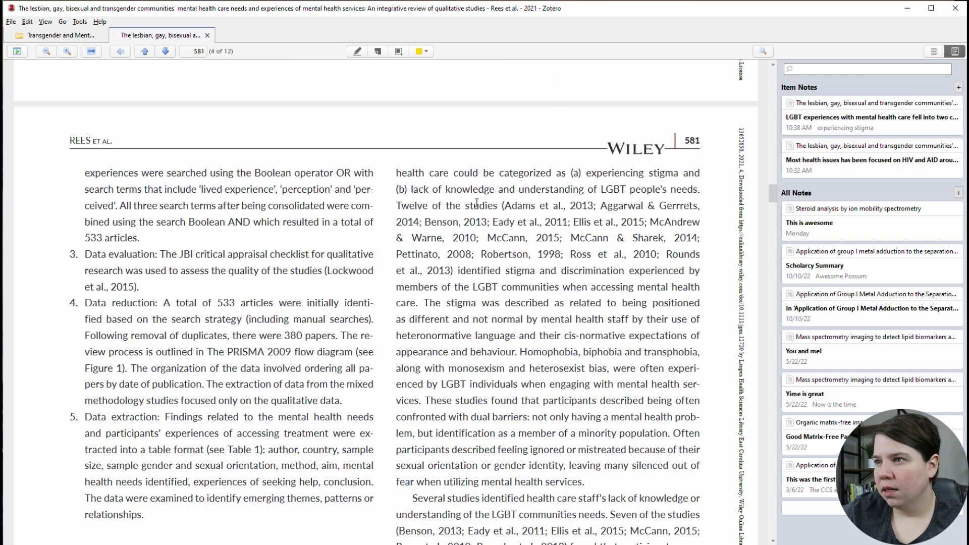
pyautogui.scroll(-3, 476, 202)
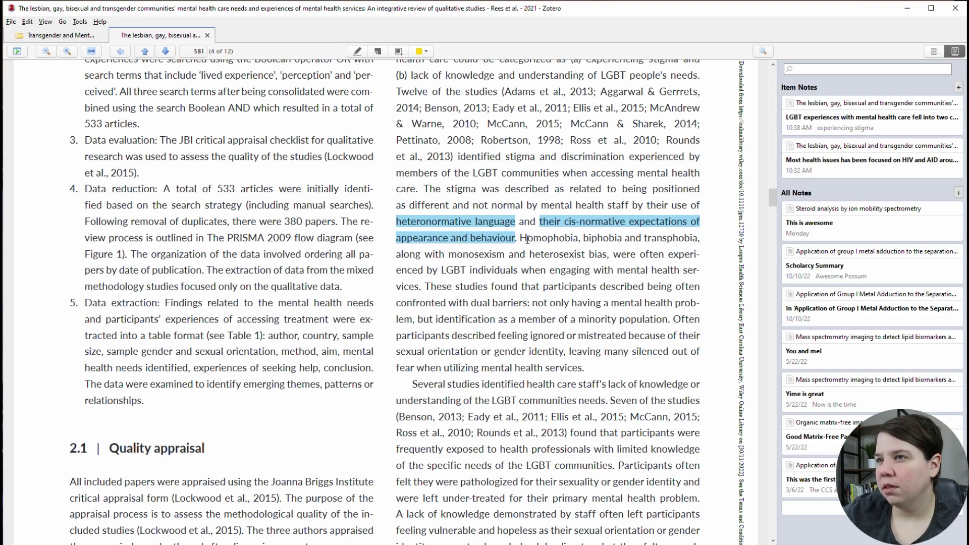
pyautogui.scroll(5, 528, 239)
pyautogui.scroll(-15, 528, 237)
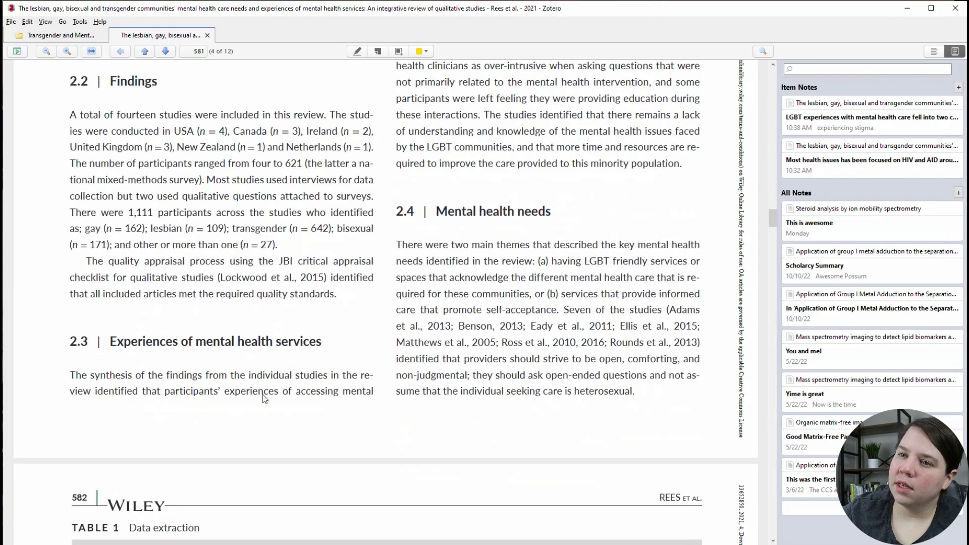
pyautogui.scroll(7, 584, 330)
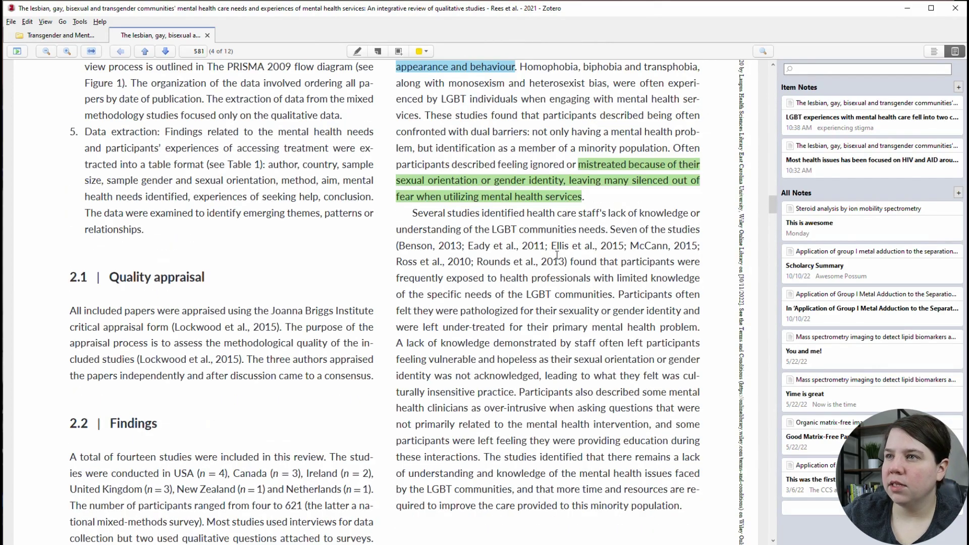
pyautogui.click(958, 88)
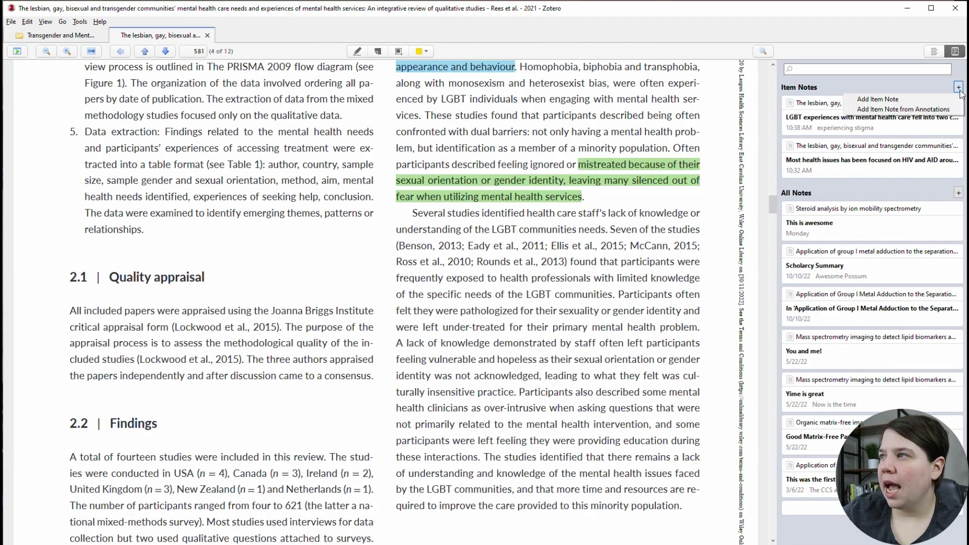
# Step: Add a third item note, 'Experiences of Mental Health Services', summarizing the two section 2.4 themes
pyautogui.click(880, 99)
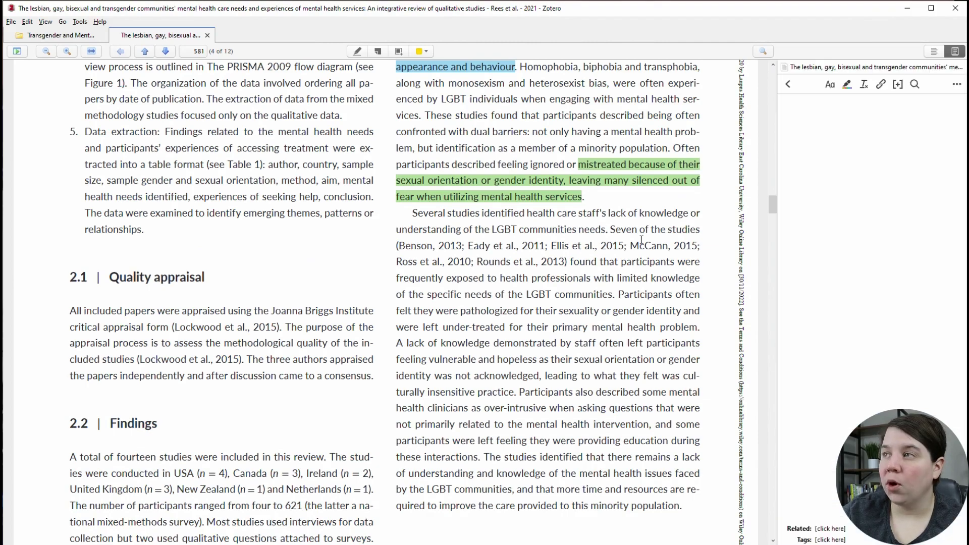
pyautogui.scroll(4, 640, 240)
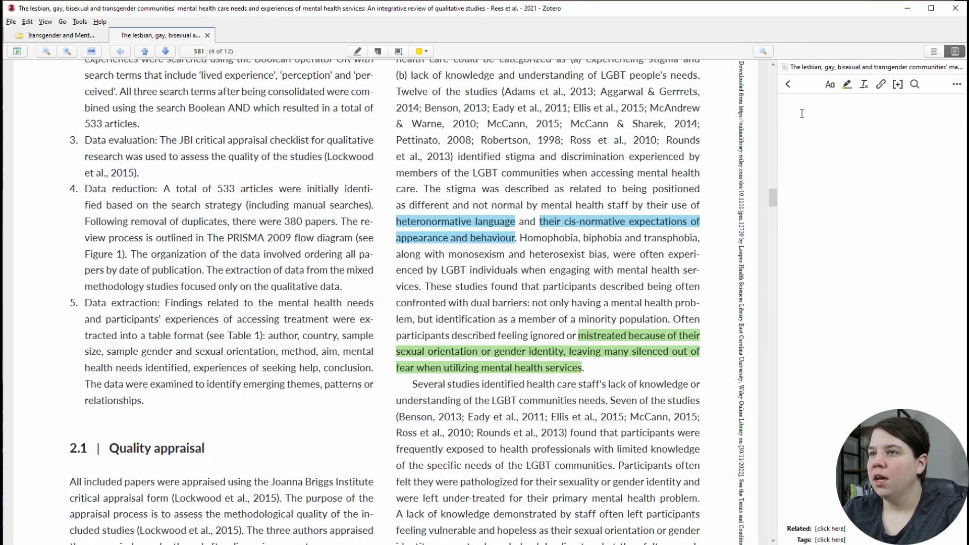
pyautogui.click(802, 113)
pyautogui.write("Experiences of Mental Health Services LGBT people often met with providers with a lack of understanding and knowledge of LGBT people's needs and were pathologized for being a part of the LGBT community instead of primarily focused on the mental health concerns that they had.")
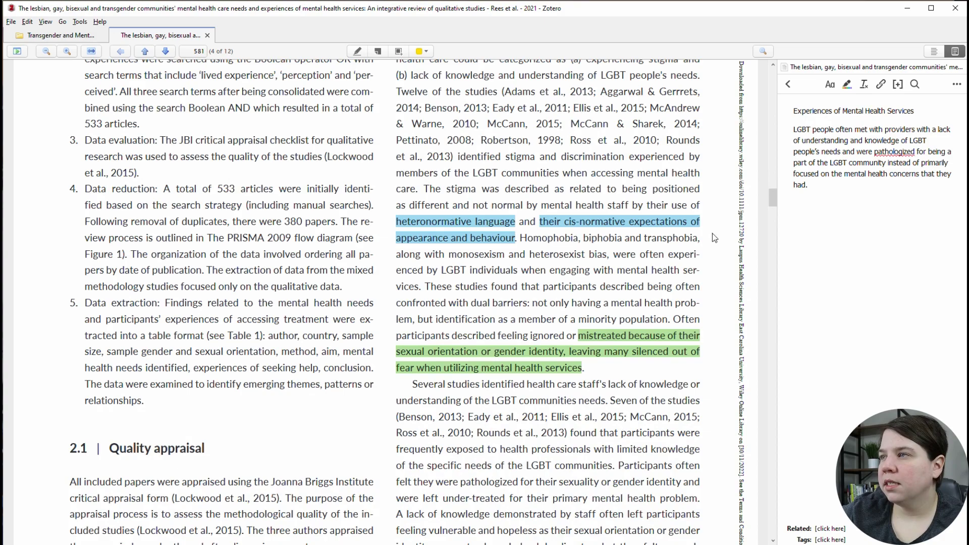
pyautogui.scroll(-20, 714, 238)
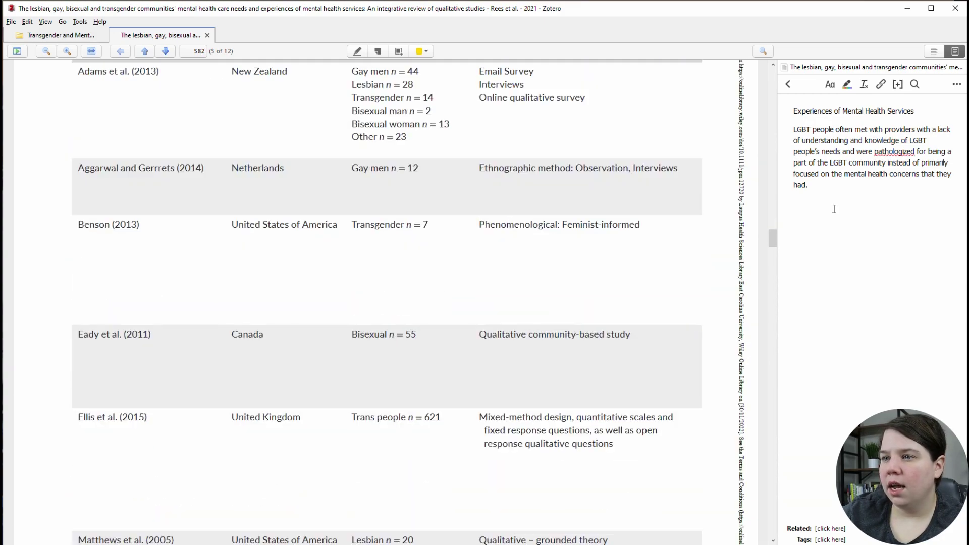
pyautogui.moveTo(770, 241)
pyautogui.mouseDown()
pyautogui.moveTo(789, 418)
pyautogui.moveTo(773, 379)
pyautogui.moveTo(770, 222)
pyautogui.mouseUp()
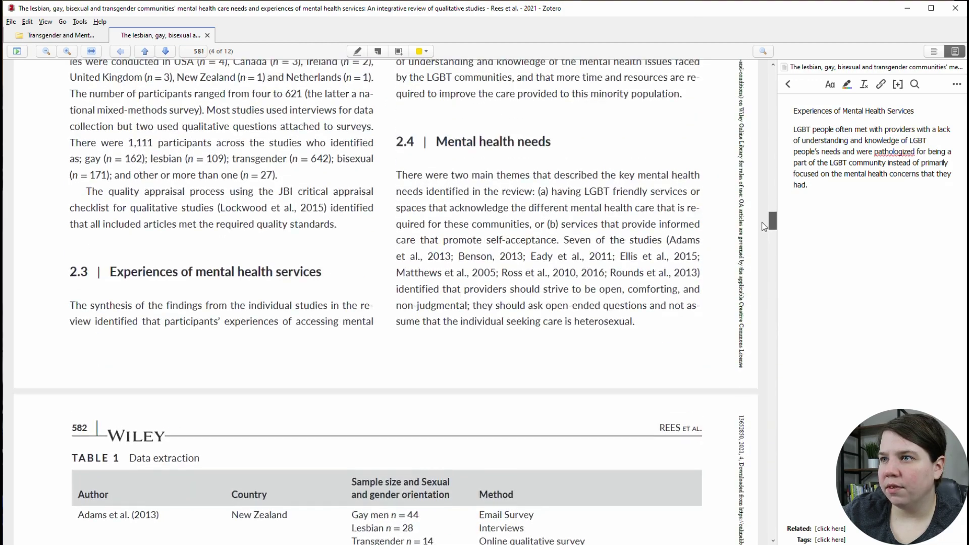
pyautogui.moveTo(395, 228); pyautogui.dragTo(551, 294)
pyautogui.click(674, 416)
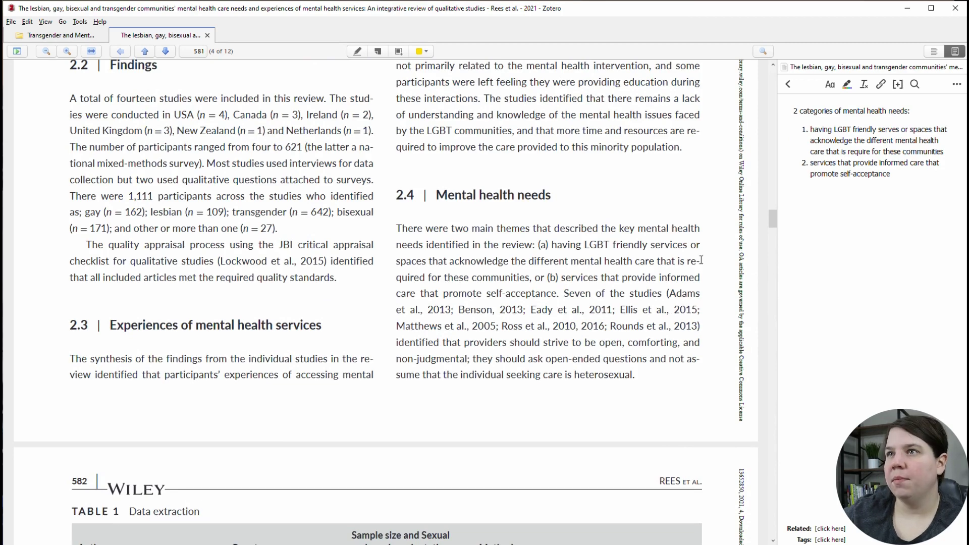
pyautogui.click(787, 84)
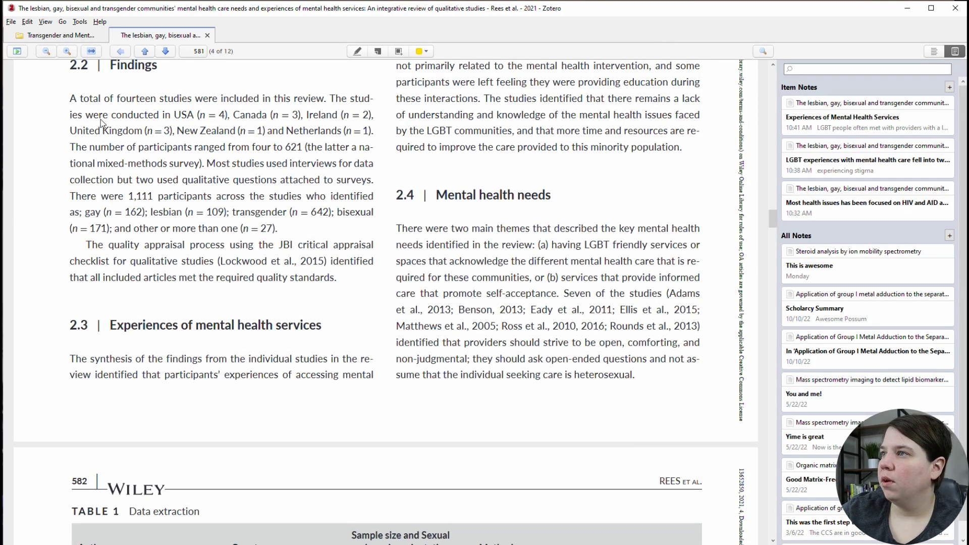
# Step: Show the Transgender and Mental Health and Relationships collection unfiltered with the review's notes expanded
pyautogui.click(35, 36)
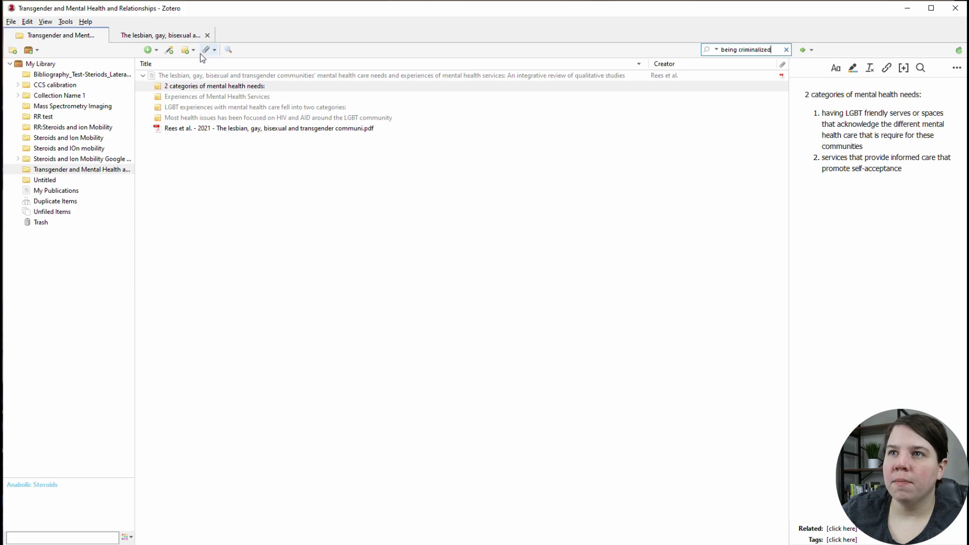
pyautogui.click(57, 172)
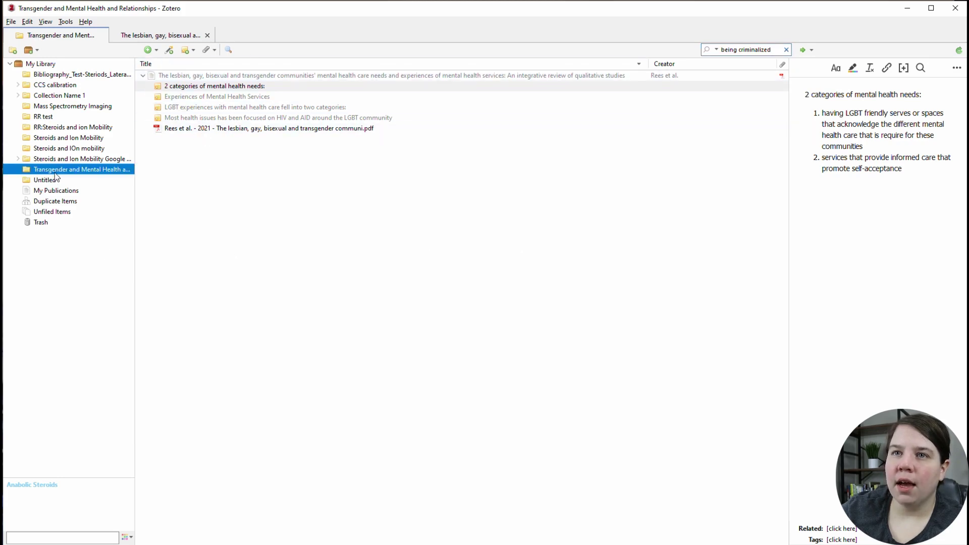
pyautogui.click(786, 50)
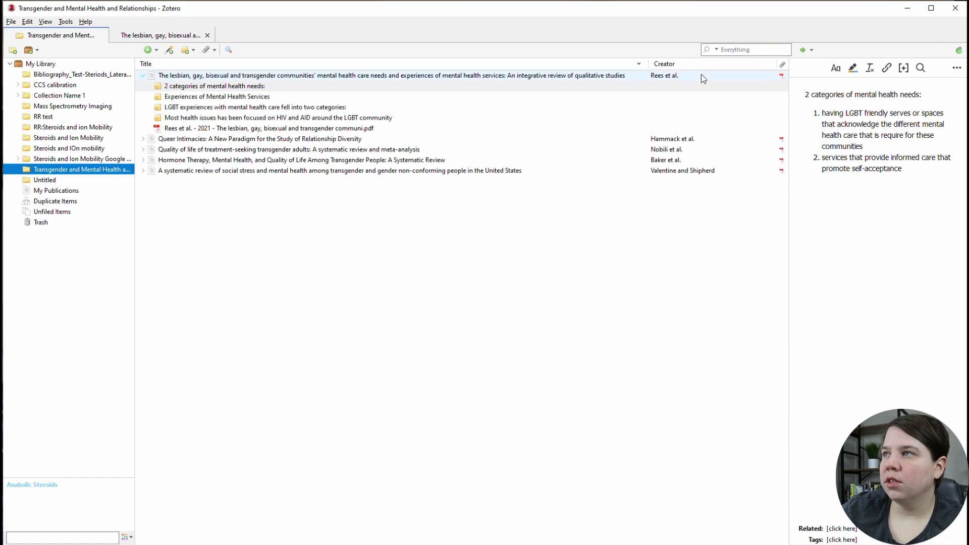
pyautogui.click(143, 76)
pyautogui.click(143, 75)
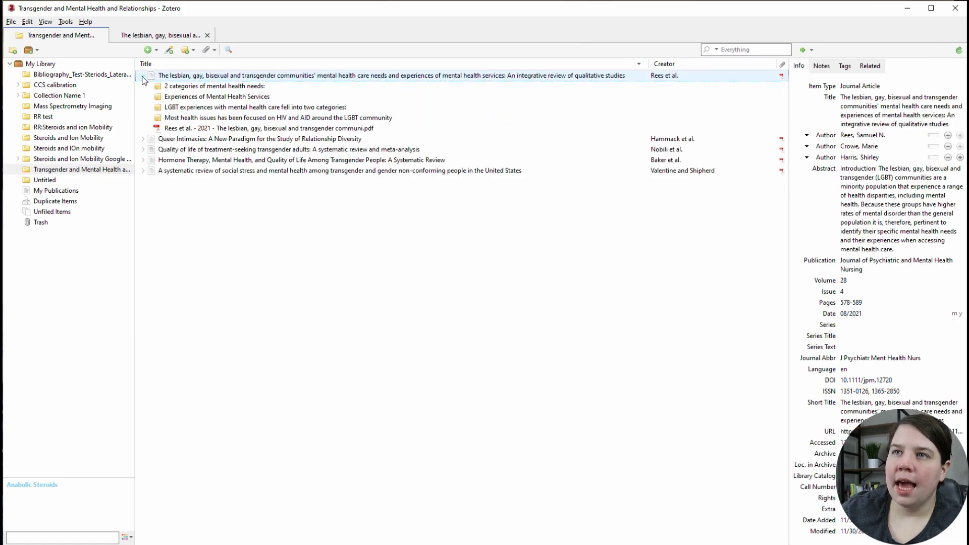
# Step: Glance at the open PDF tab, then return to the library item list
pyautogui.click(138, 34)
pyautogui.scroll(10, 447, 172)
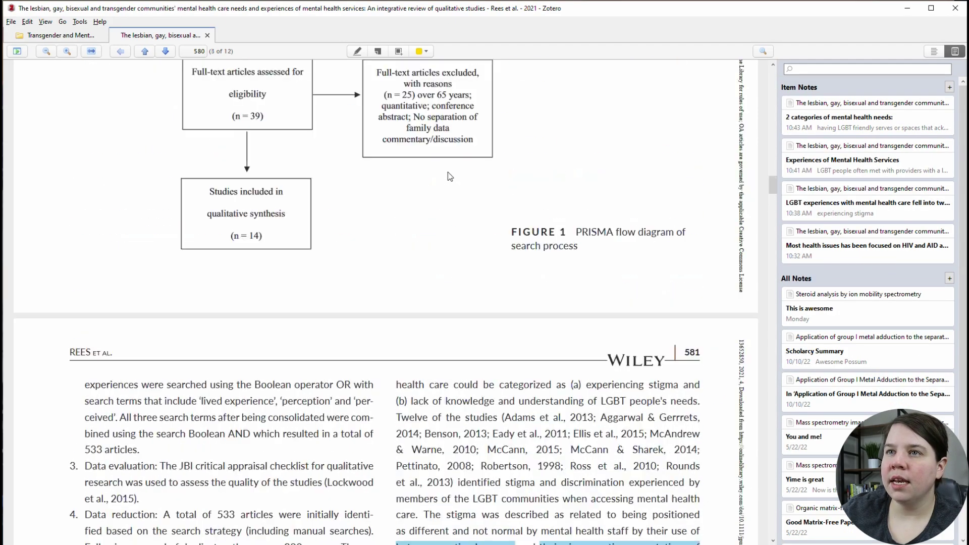
pyautogui.scroll(-3, 447, 171)
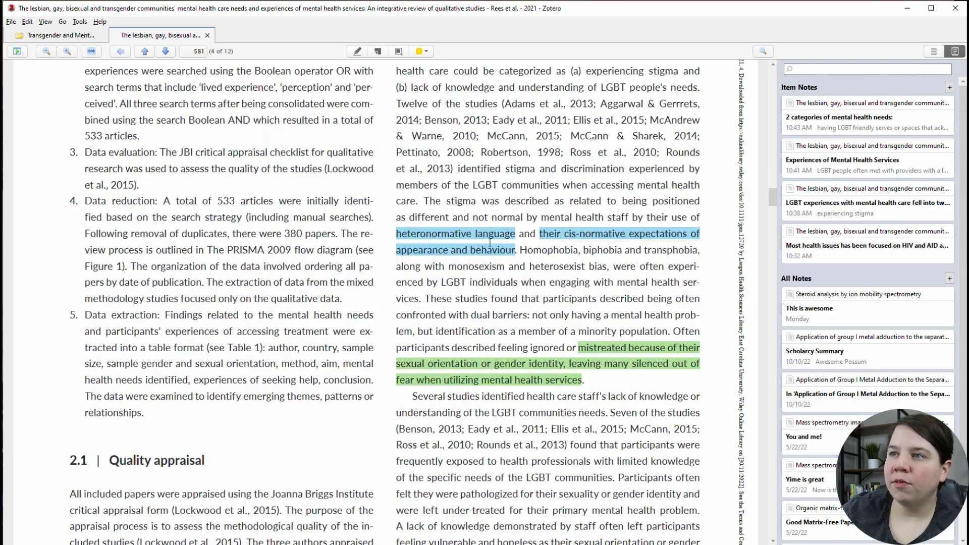
pyautogui.click(56, 38)
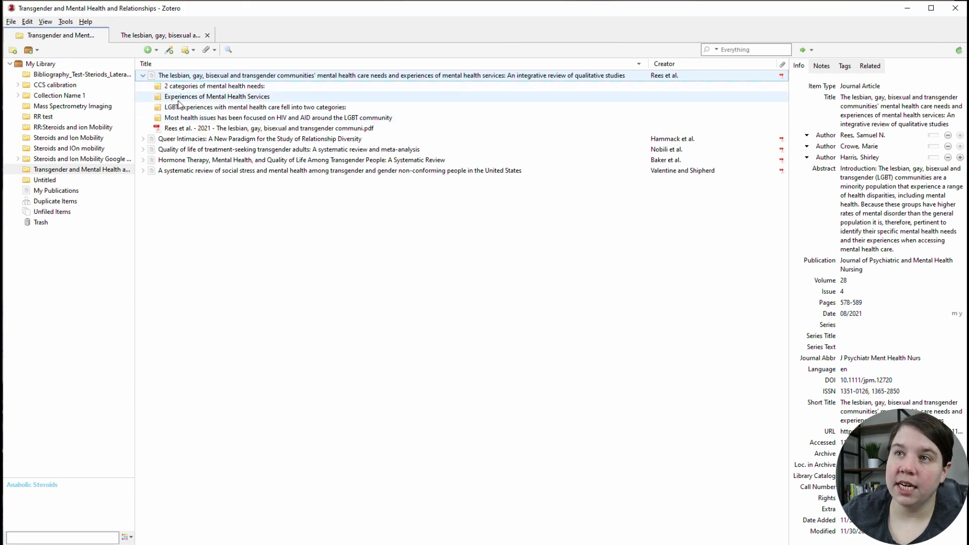
pyautogui.click(256, 98)
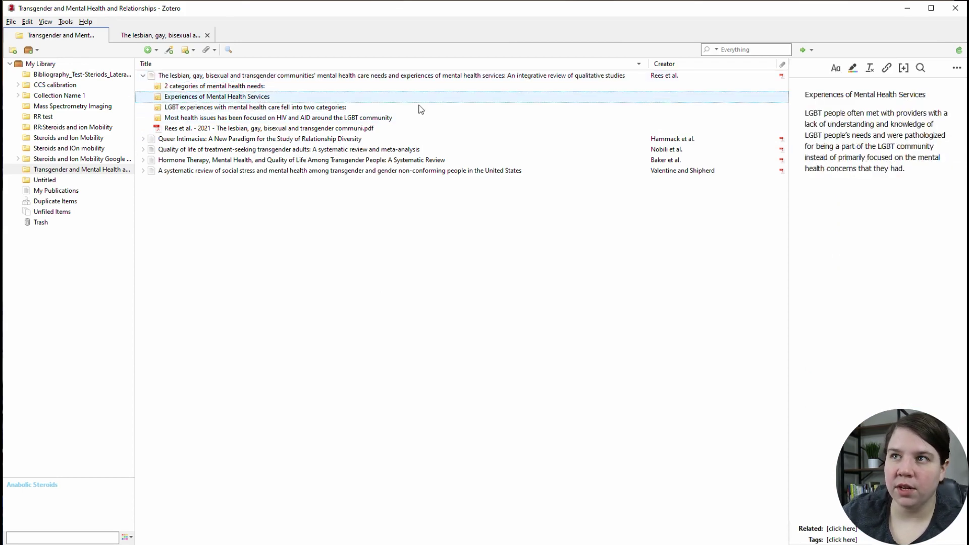
pyautogui.doubleClick(418, 99)
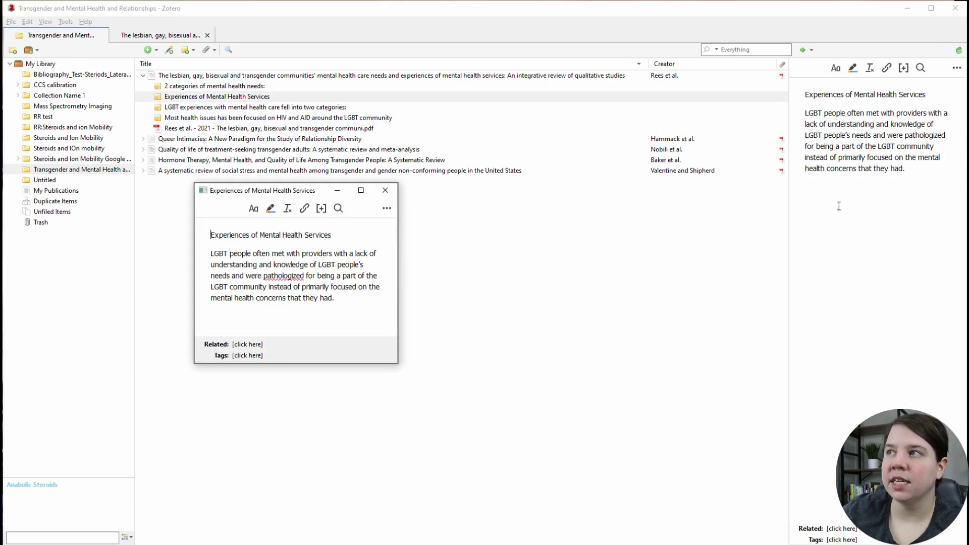
pyautogui.click(386, 191)
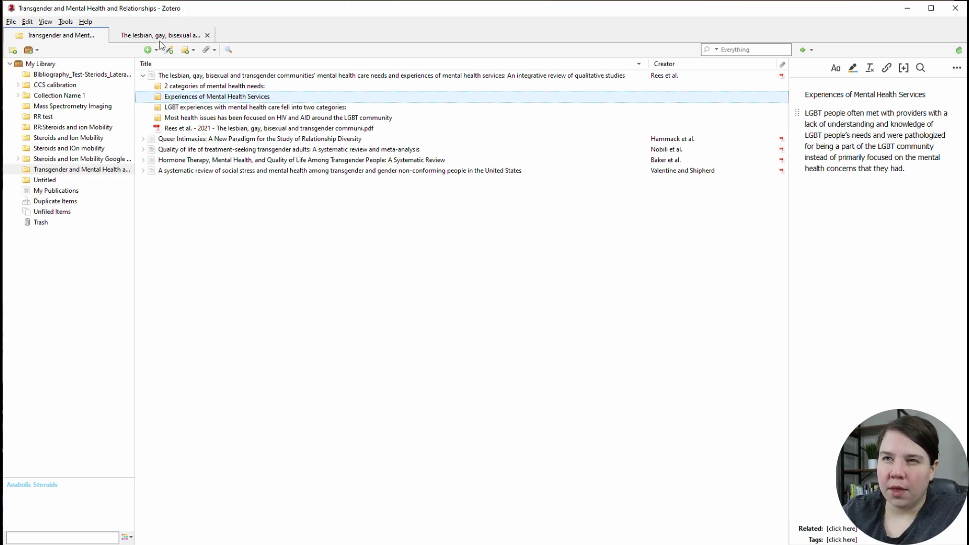
pyautogui.press('Left')
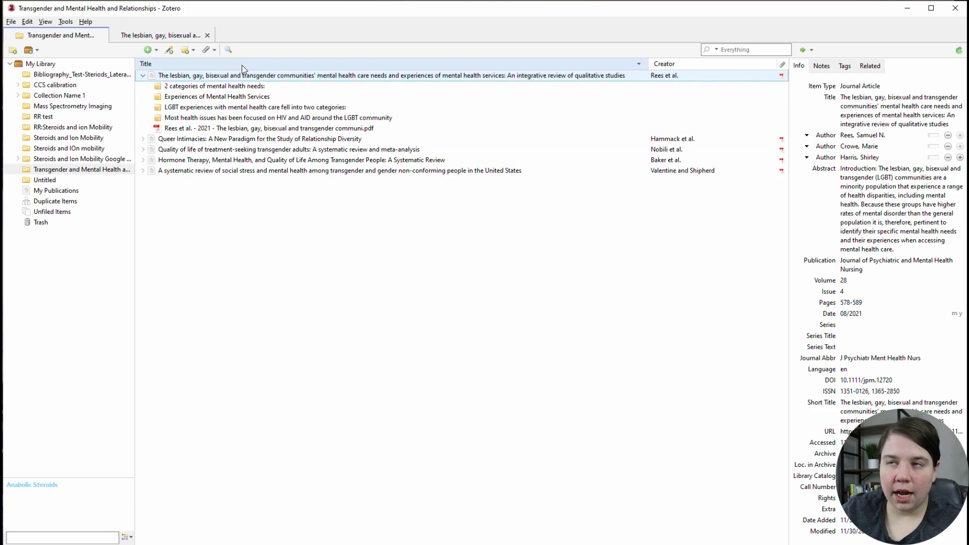
# Step: Open the article's Export Item dialog, cancel it without exporting, and return to the PDF reader tab
pyautogui.rightClick(242, 81)
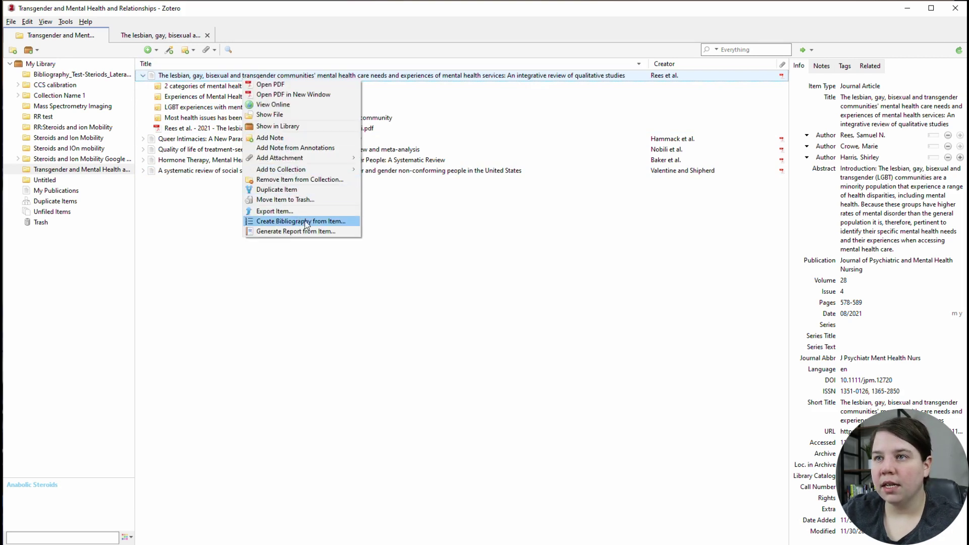
pyautogui.click(283, 211)
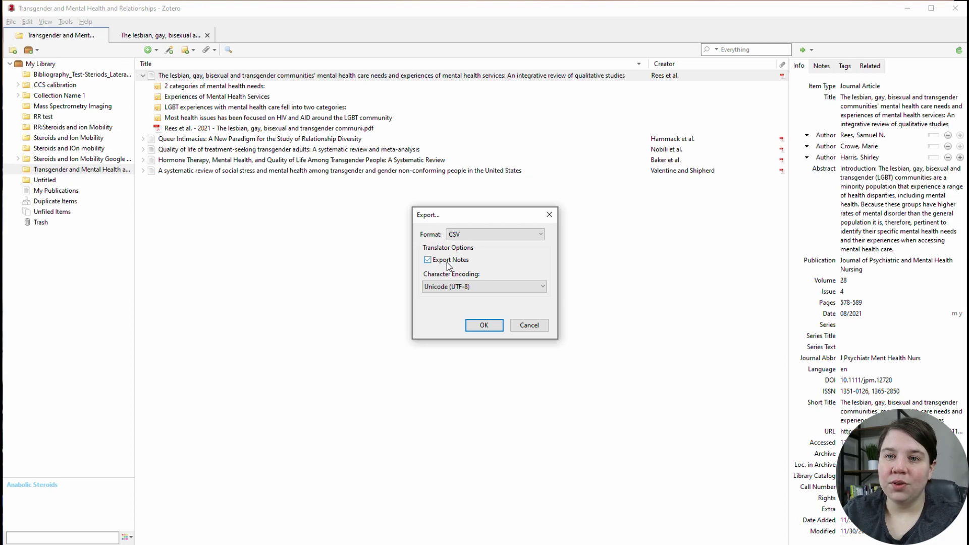
pyautogui.click(549, 214)
pyautogui.click(169, 35)
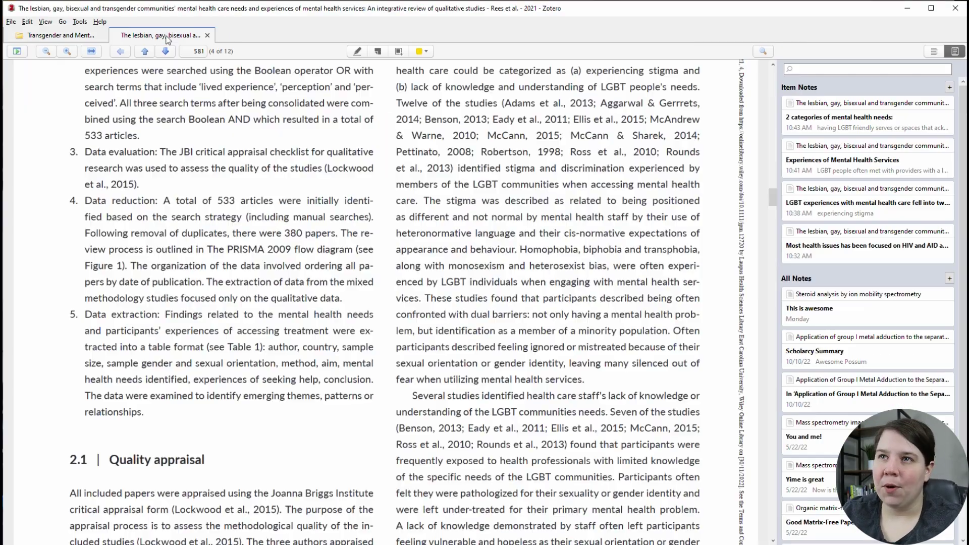
# Step: Scroll down through Table 1 in the PDF and back up to review the papers it summarizes
pyautogui.scroll(-5, 579, 274)
pyautogui.scroll(-6, 580, 274)
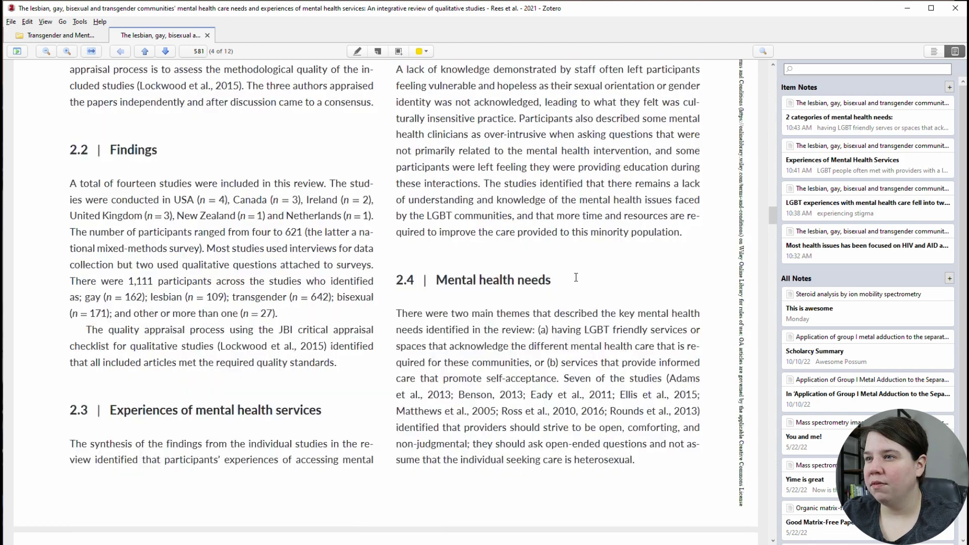
pyautogui.scroll(-20, 329, 127)
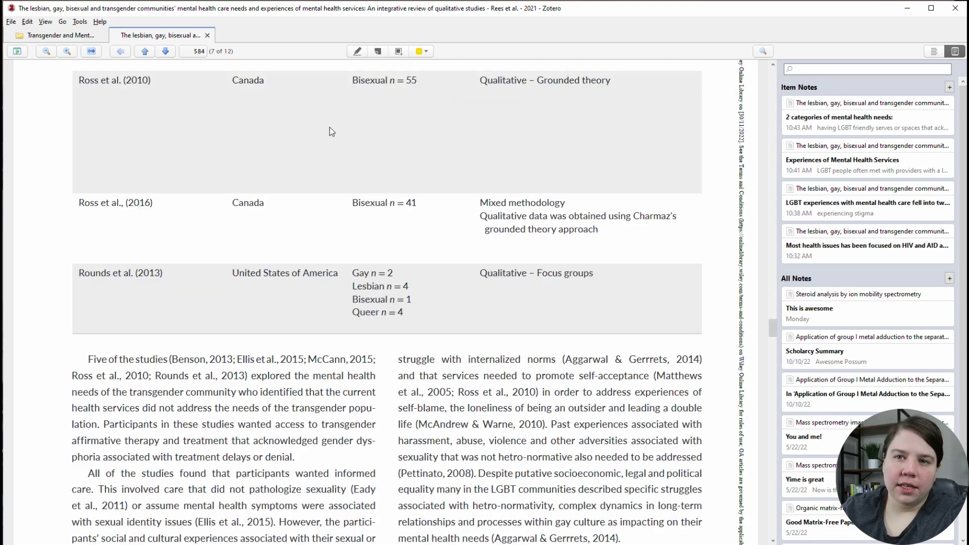
pyautogui.scroll(7, 479, 330)
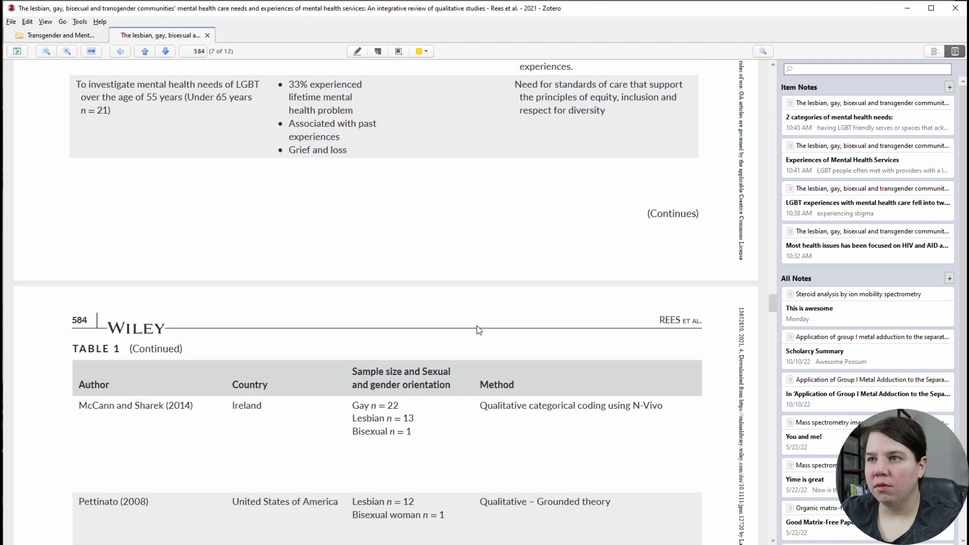
pyautogui.scroll(20, 479, 330)
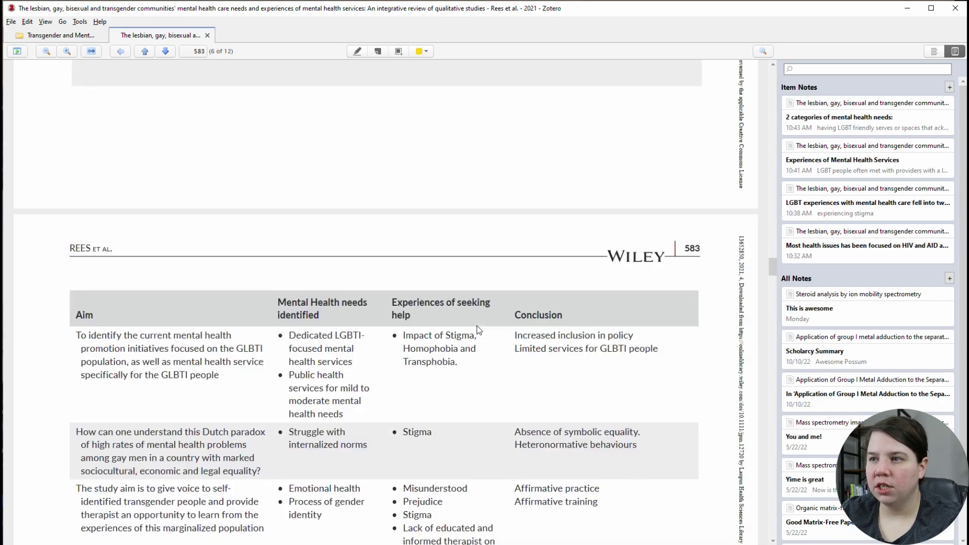
pyautogui.scroll(12, 479, 330)
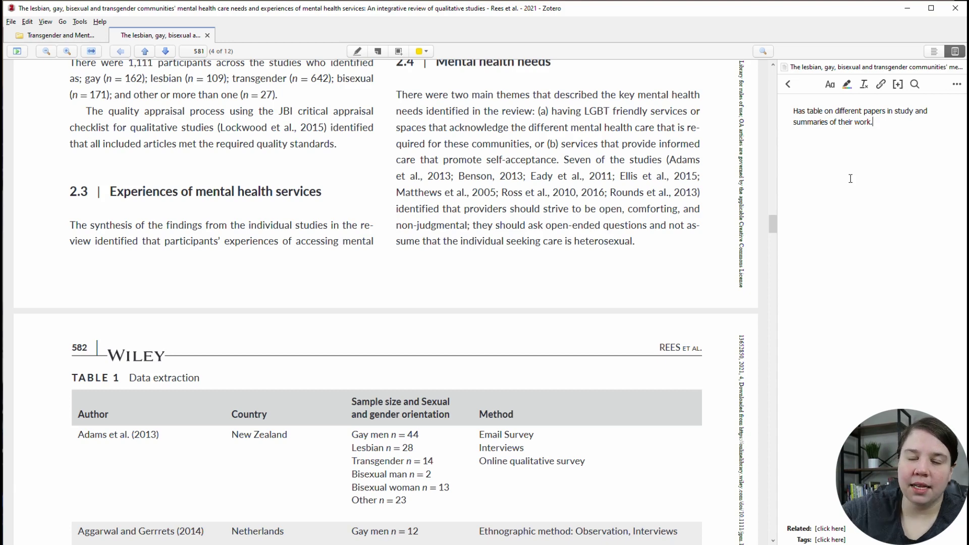
pyautogui.click(28, 40)
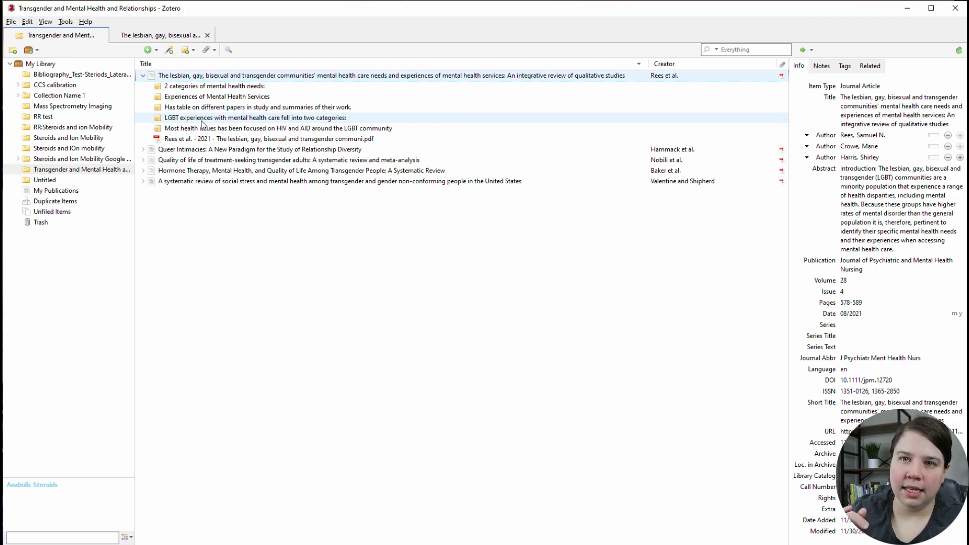
pyautogui.click(143, 75)
pyautogui.click(143, 75)
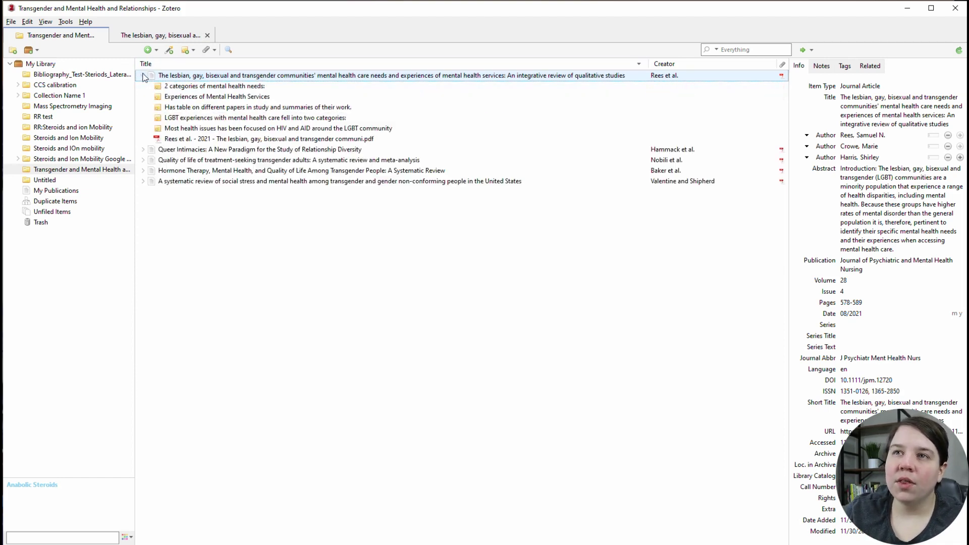
pyautogui.click(149, 37)
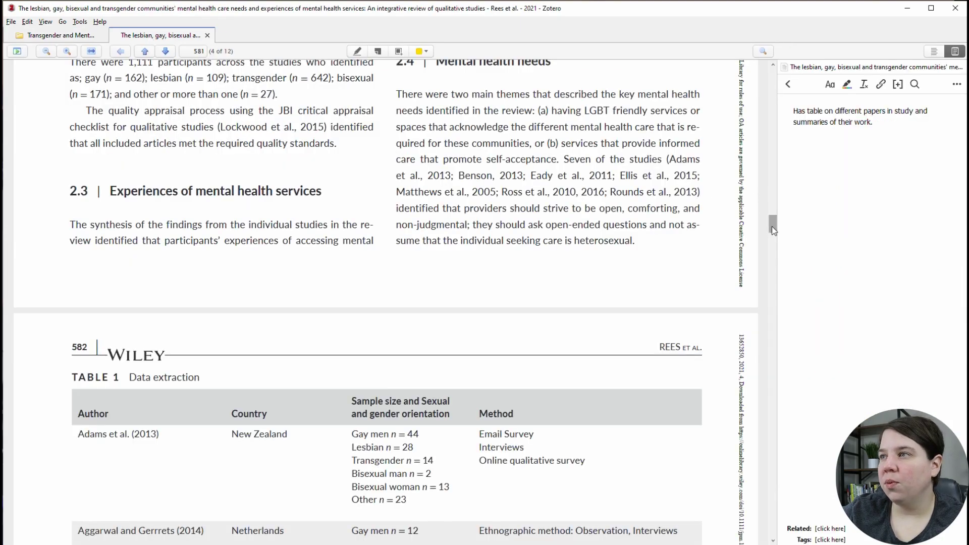